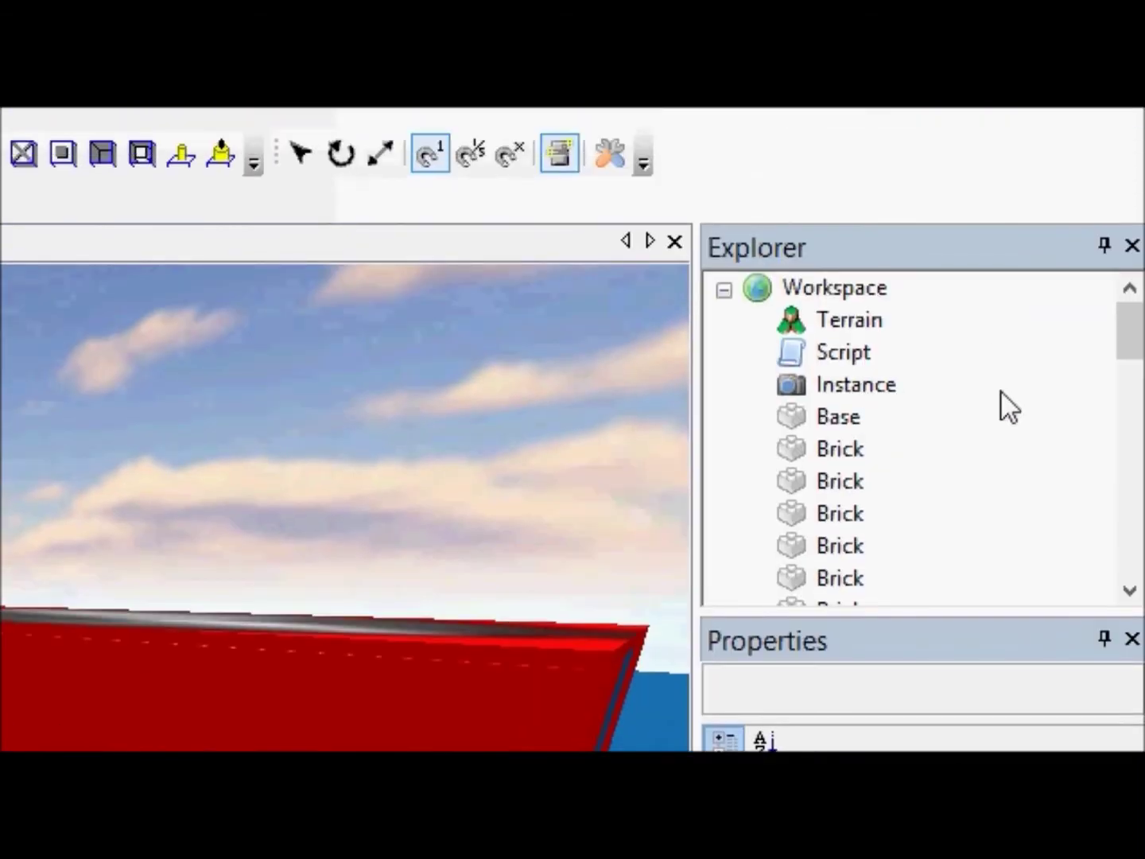
- Insert a ScreenGui object into StarterGui
scroll(1015, 402, down, 10)
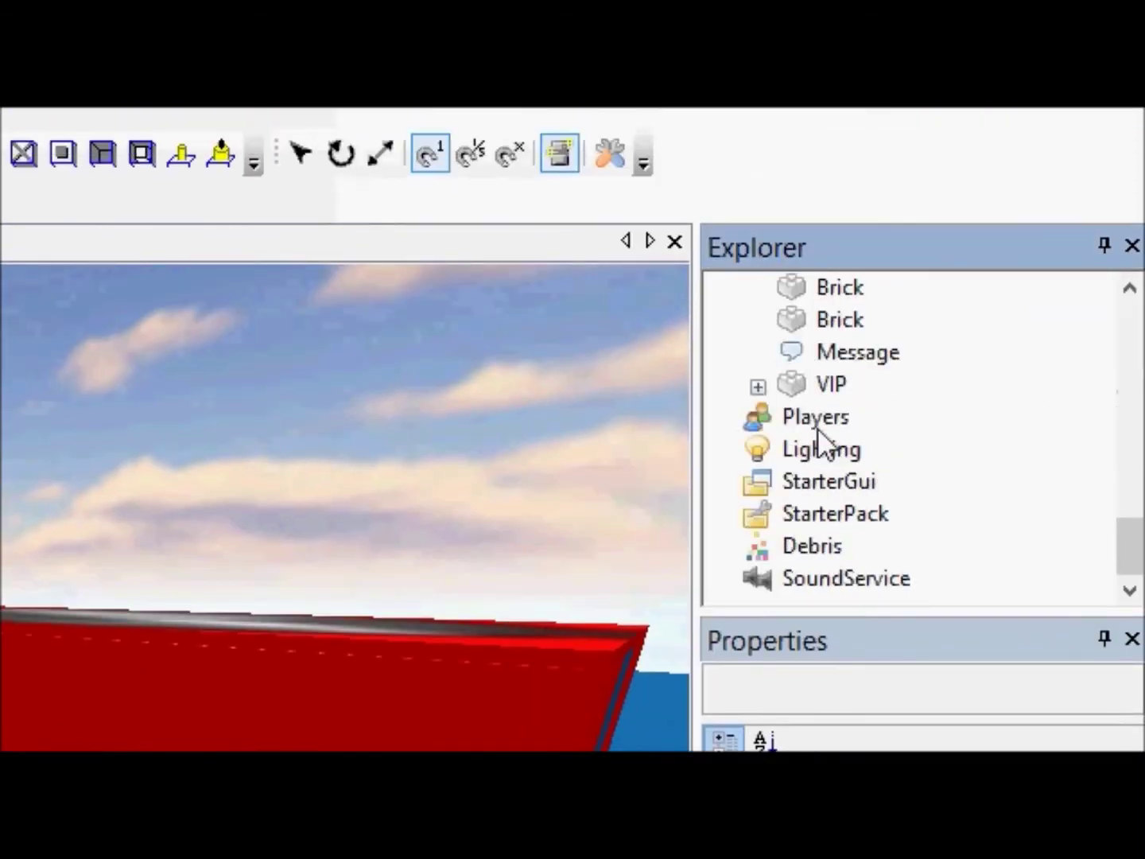
click(825, 481)
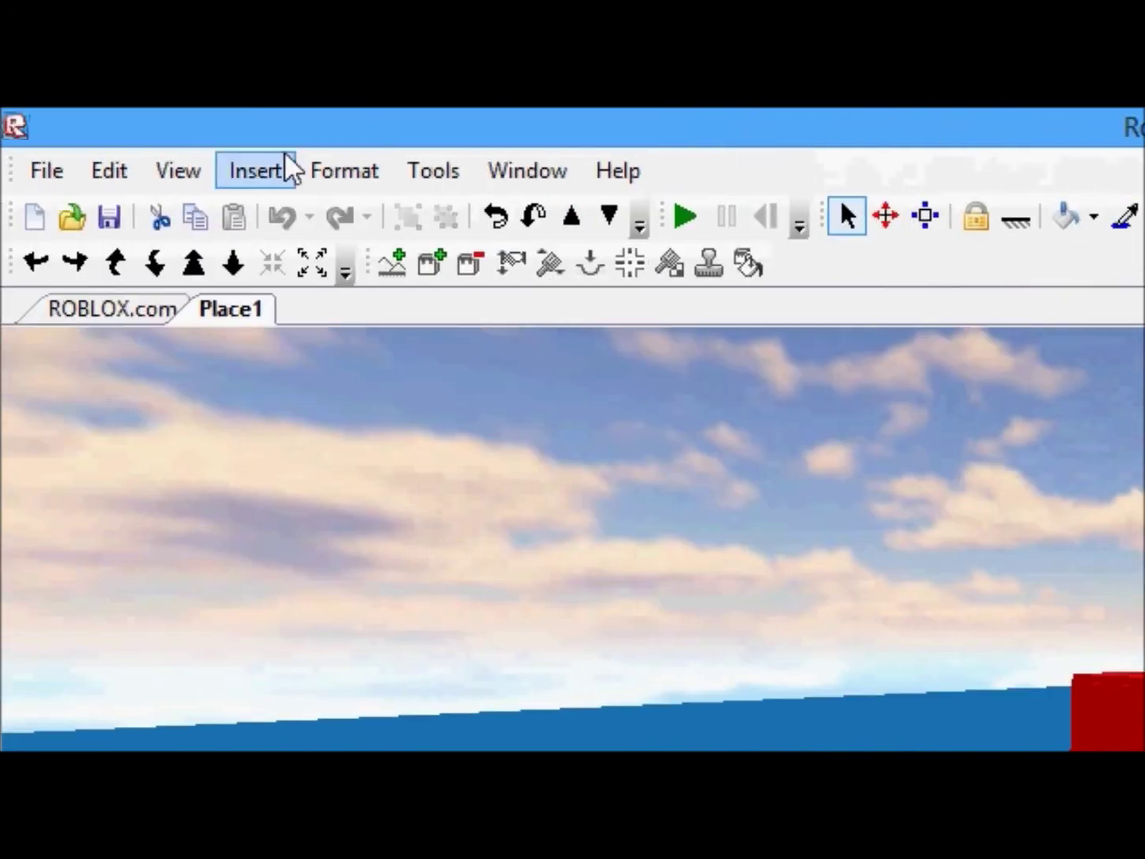
click(285, 167)
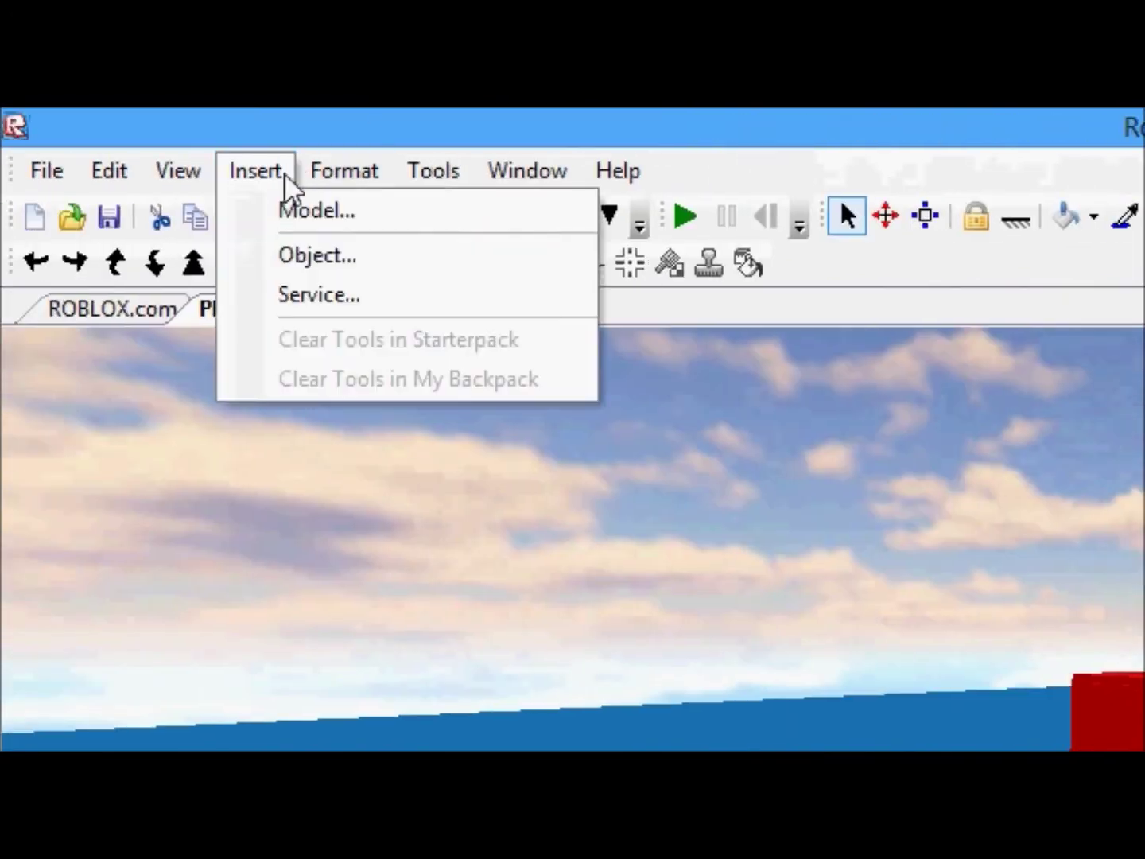
click(271, 263)
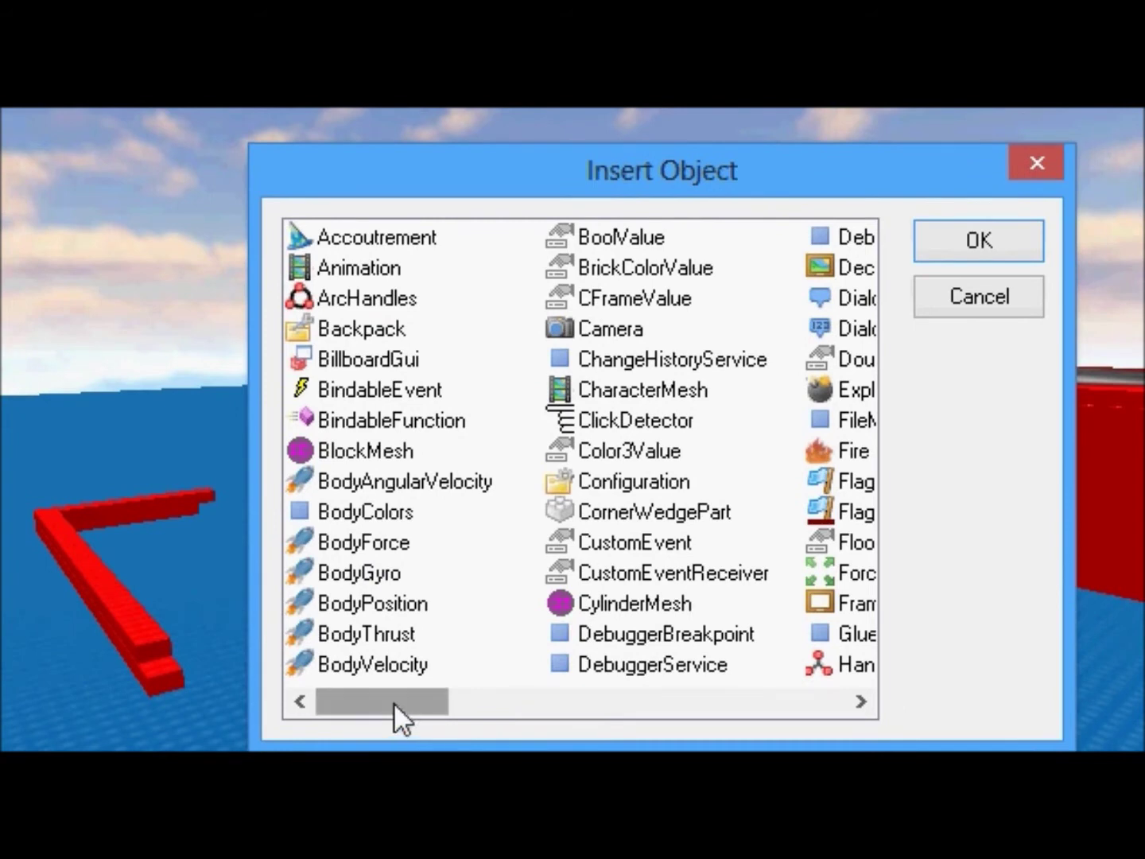
drag(397, 703, 669, 701)
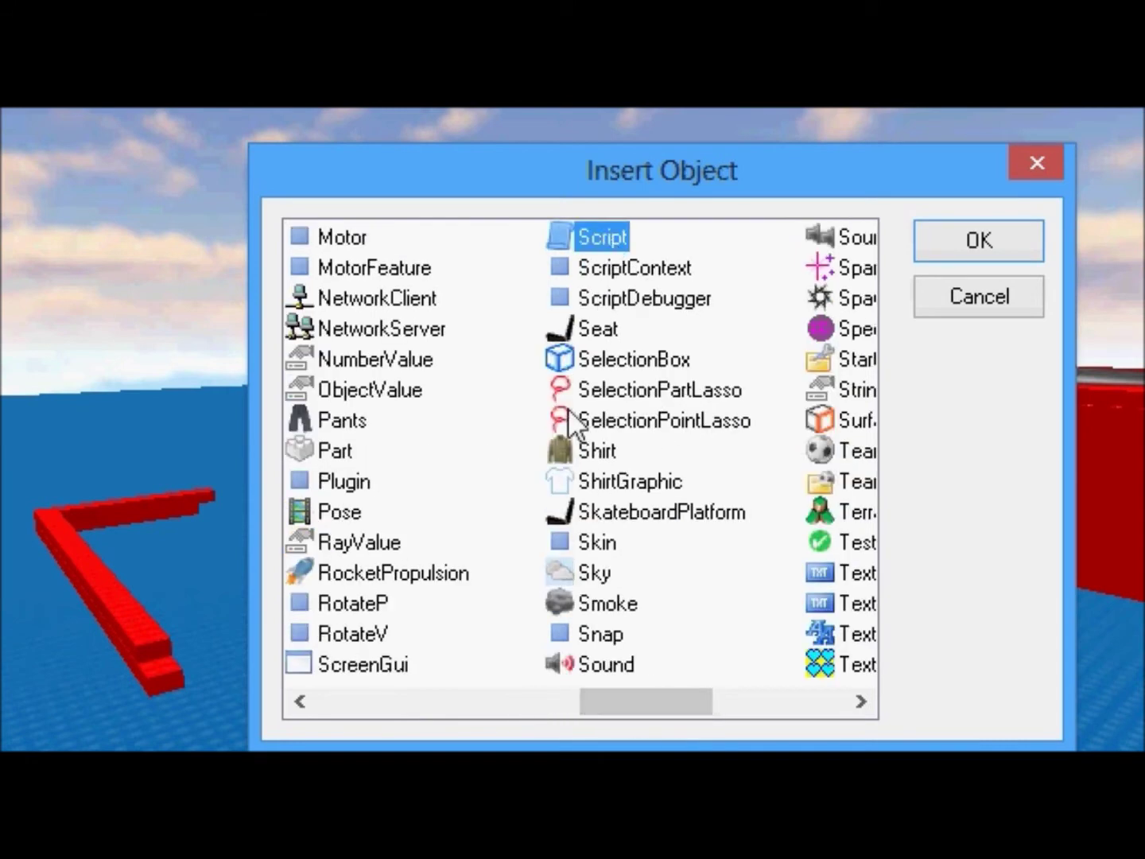
click(391, 668)
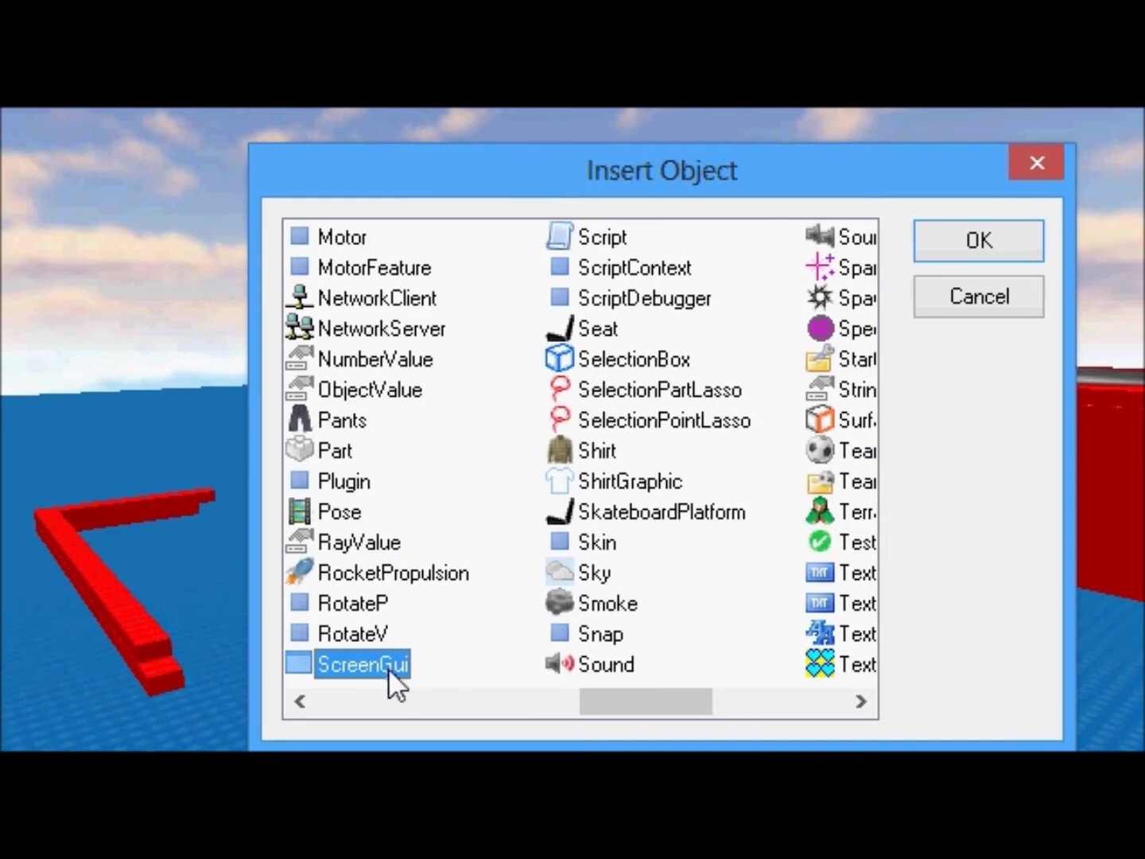
double_click(389, 667)
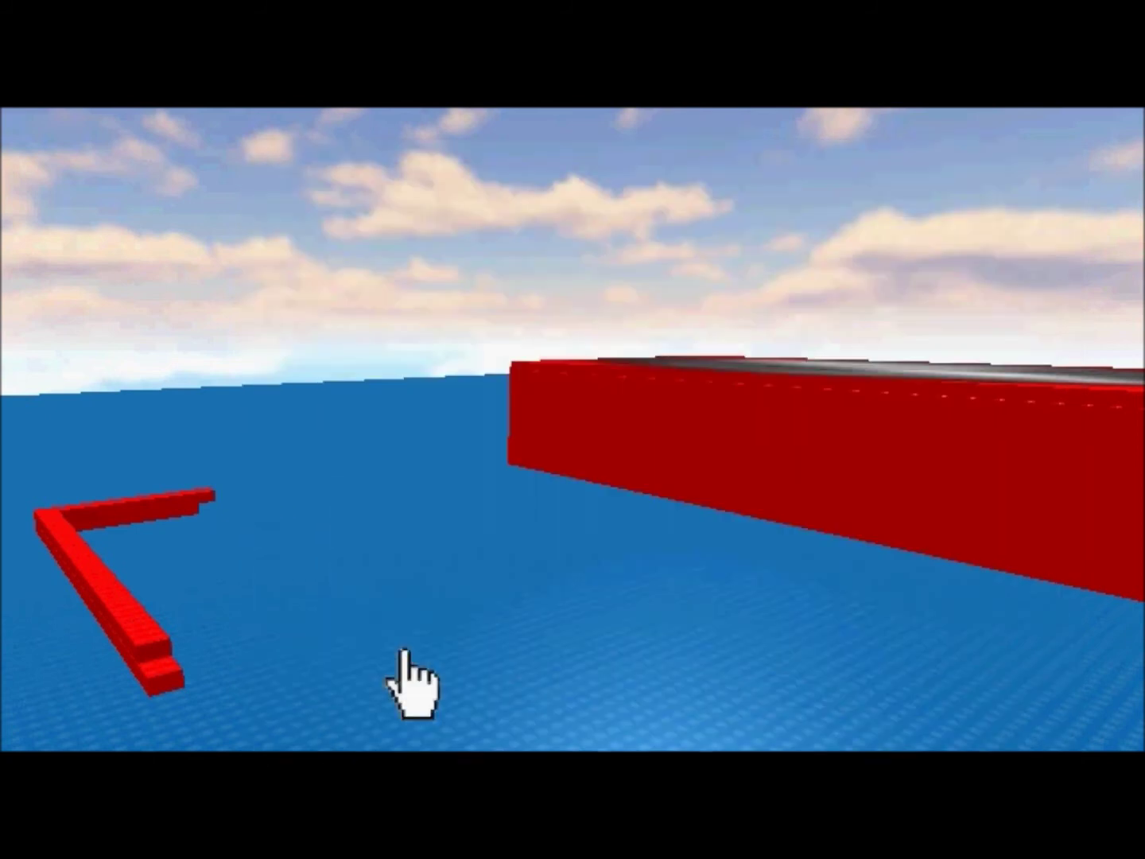
- Insert a Frame object into the ScreenGui
right_drag(956, 229, 914, 240)
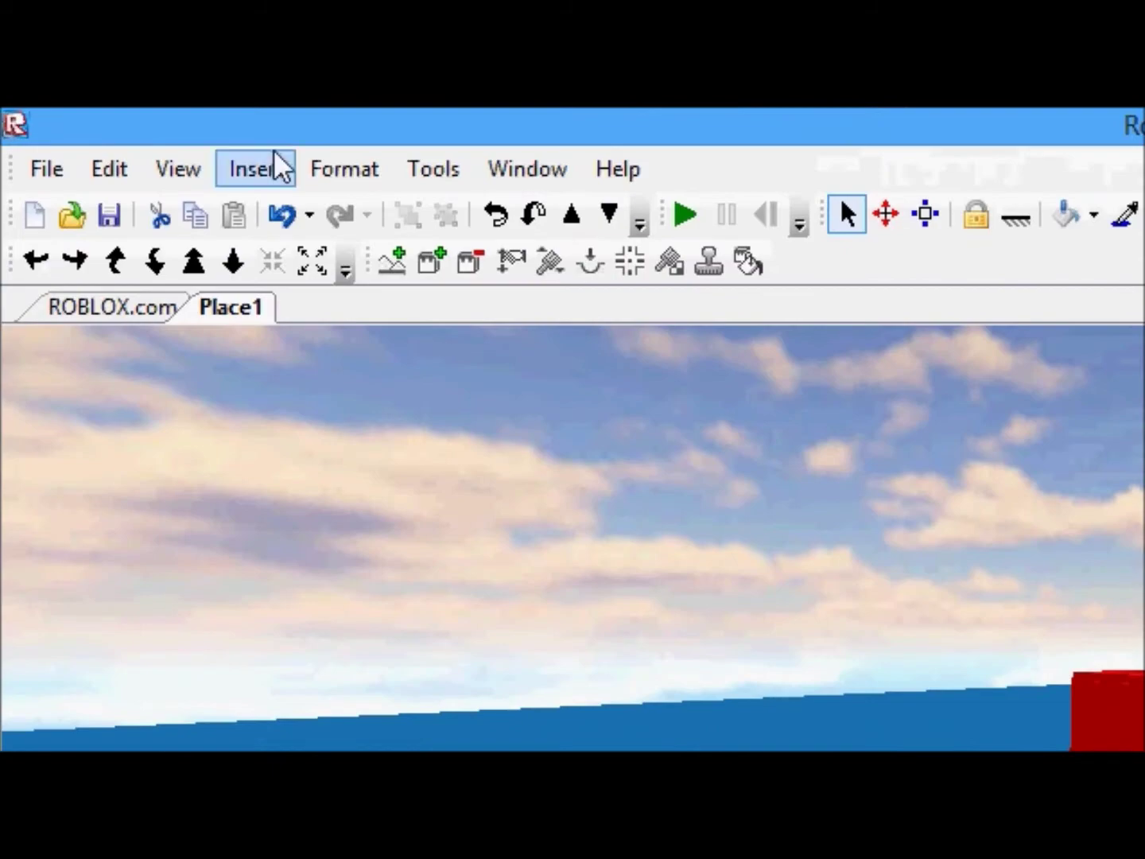
click(259, 169)
click(300, 267)
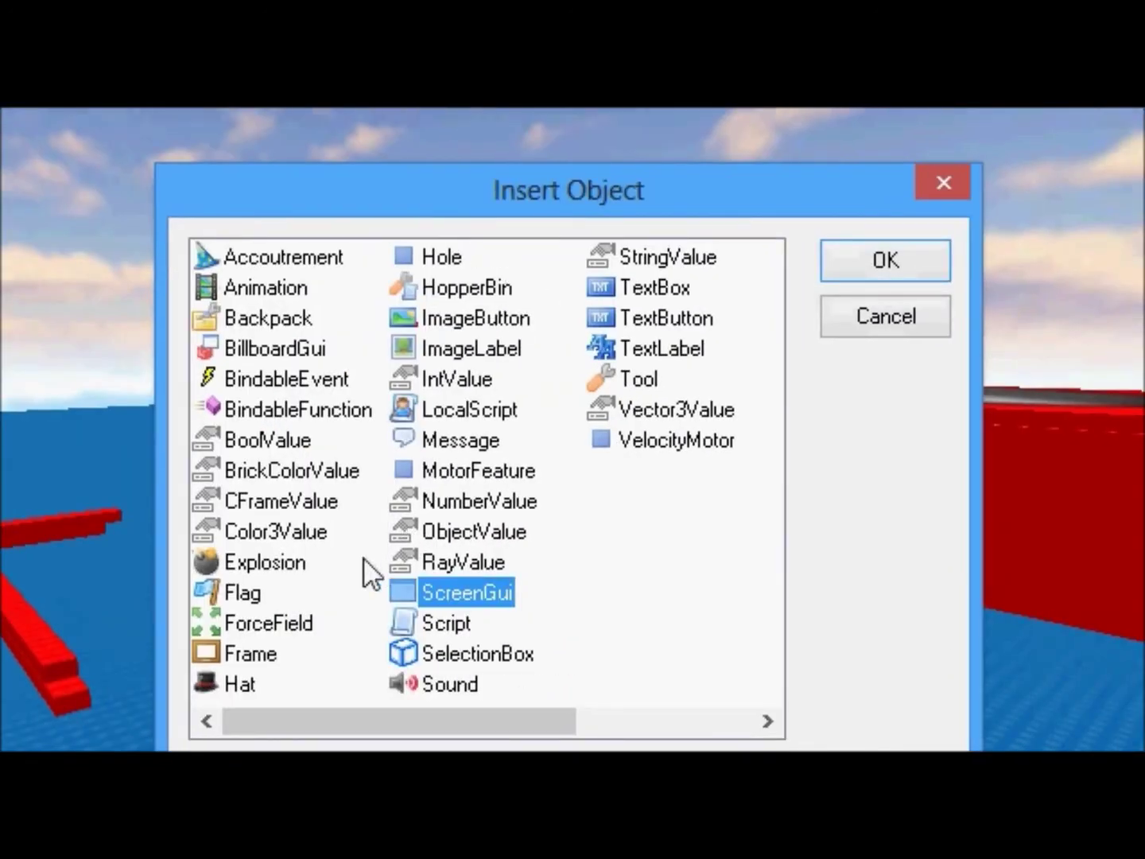
click(189, 669)
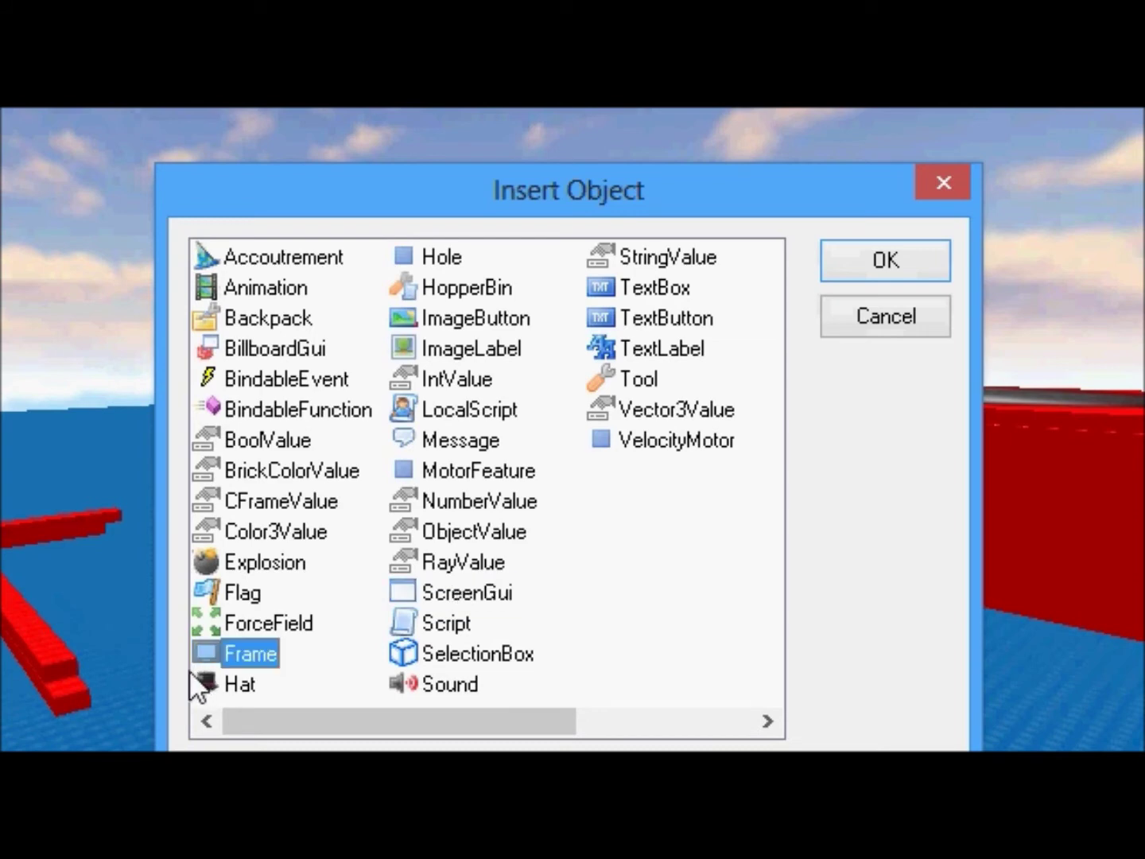
click(876, 258)
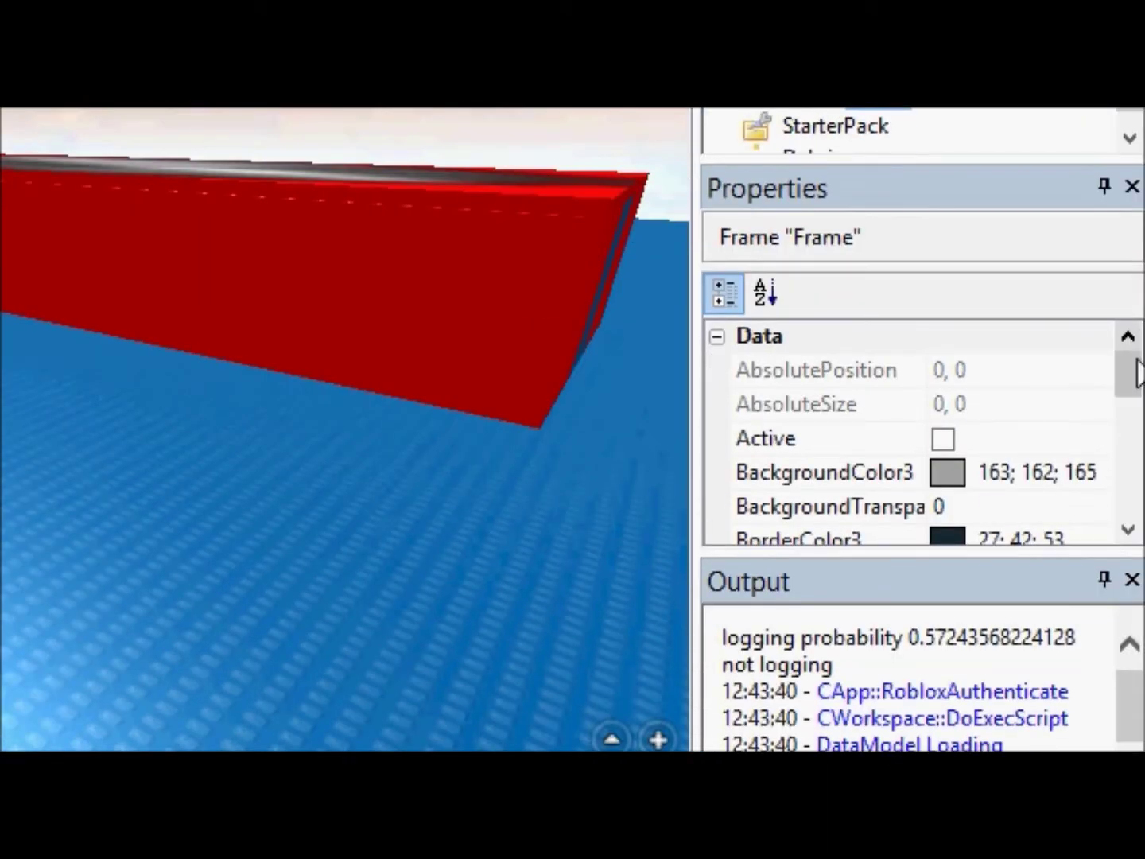
- Set the Frame's Size to {1, 0}, {1, 0} so that it covers the whole screen
drag(1139, 370, 1124, 461)
click(954, 402)
click(953, 402)
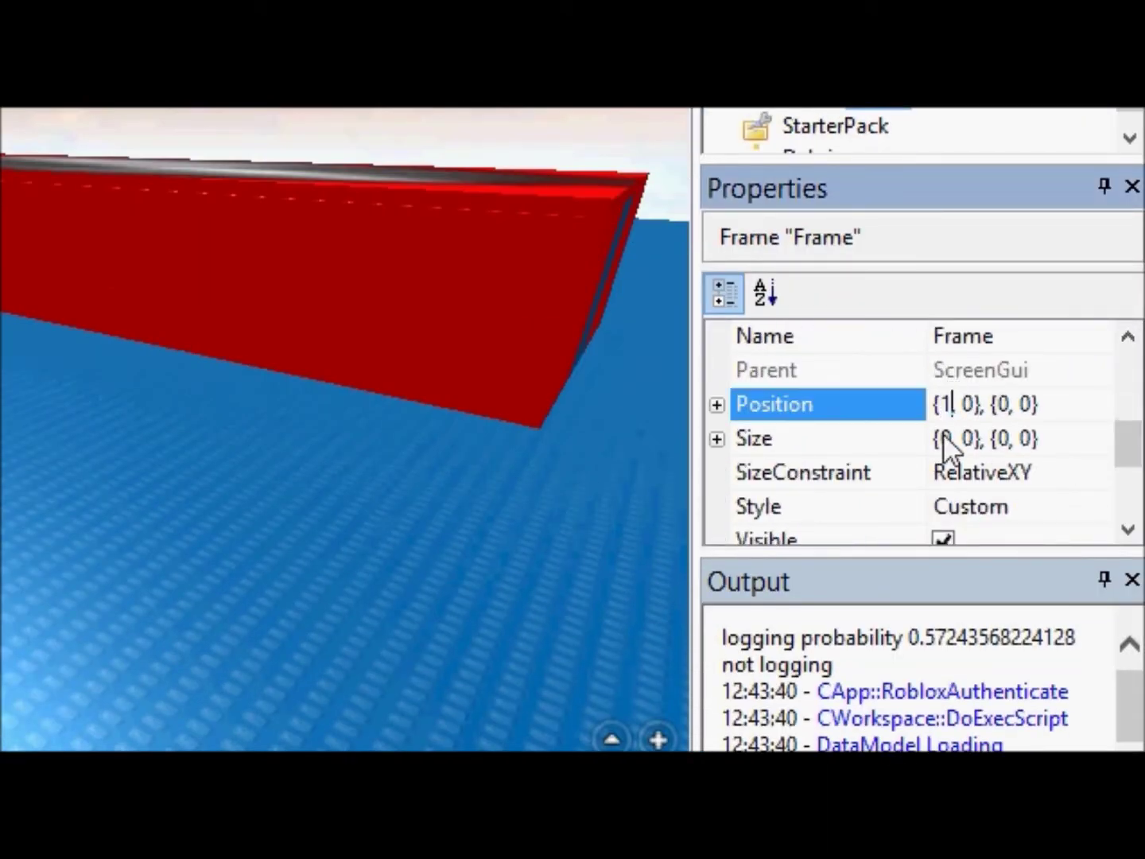
click(956, 438)
double_click(943, 437)
text(1)
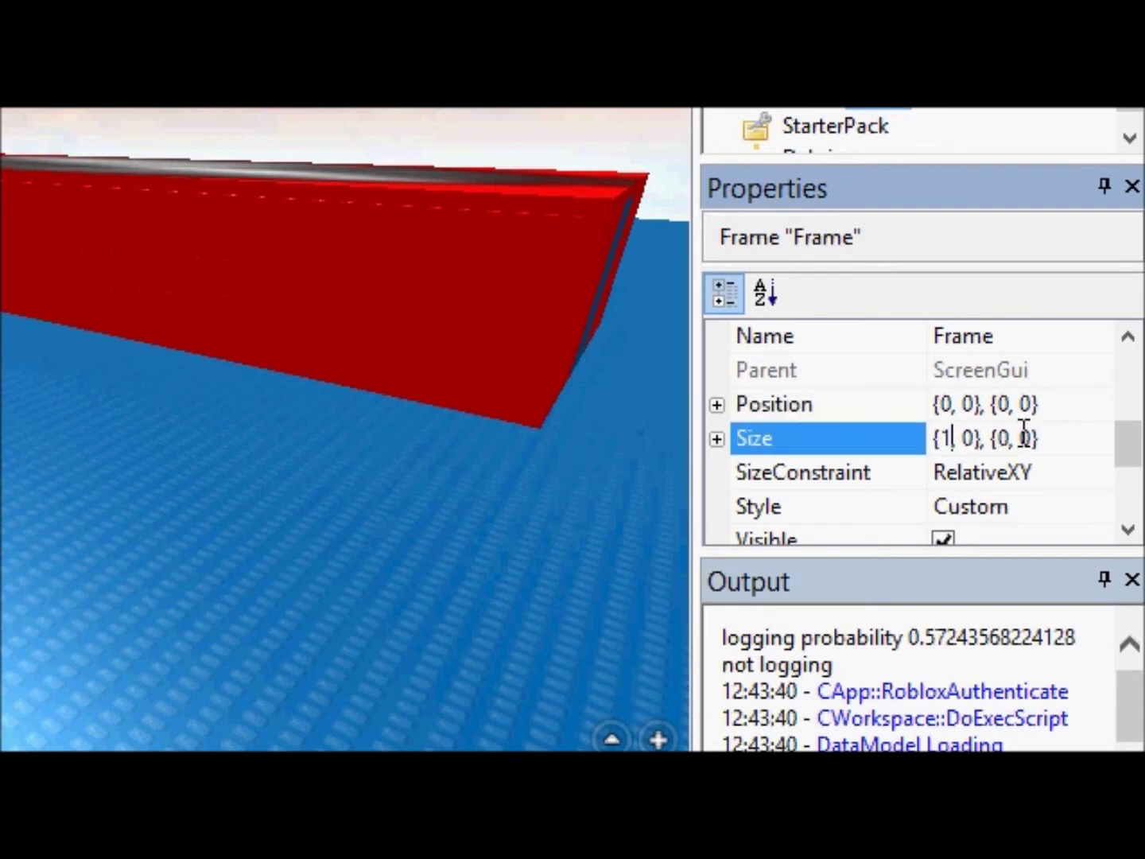
double_click(1004, 438)
text(1)
key(Return)
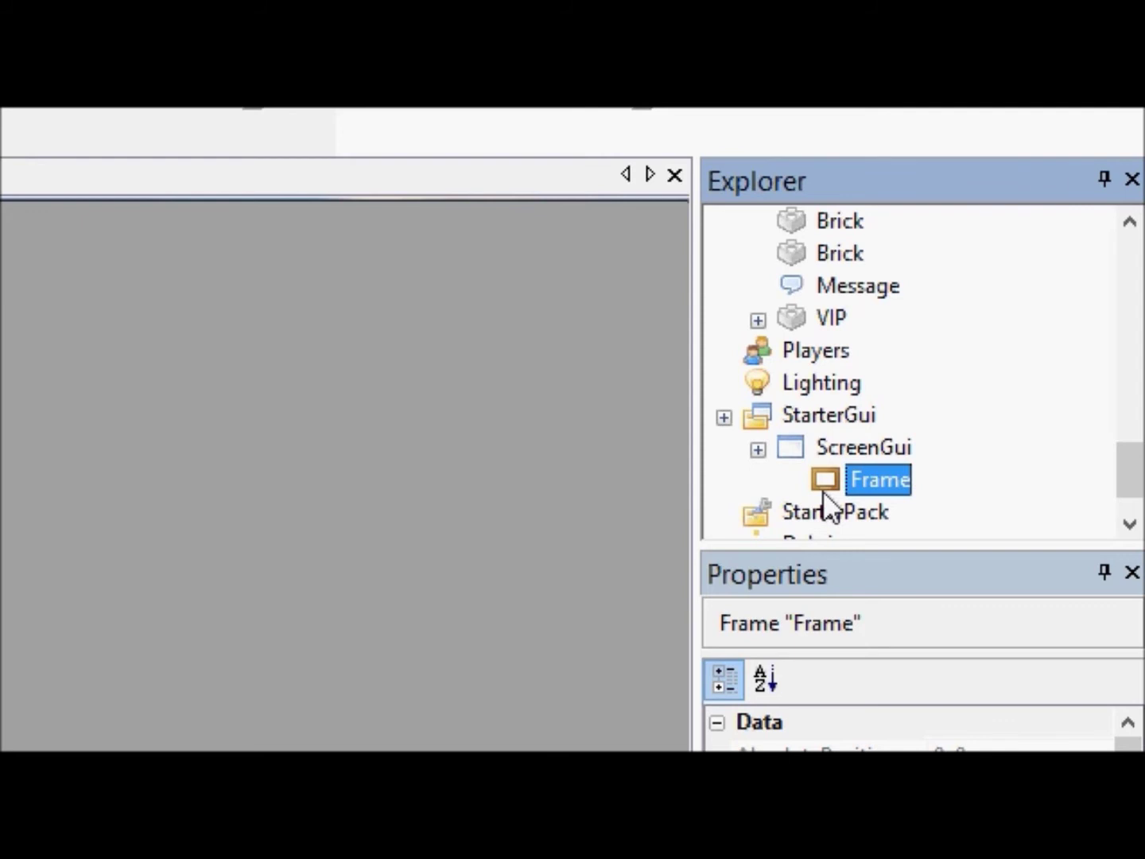
- Start a Play Solo test of the place
click(829, 424)
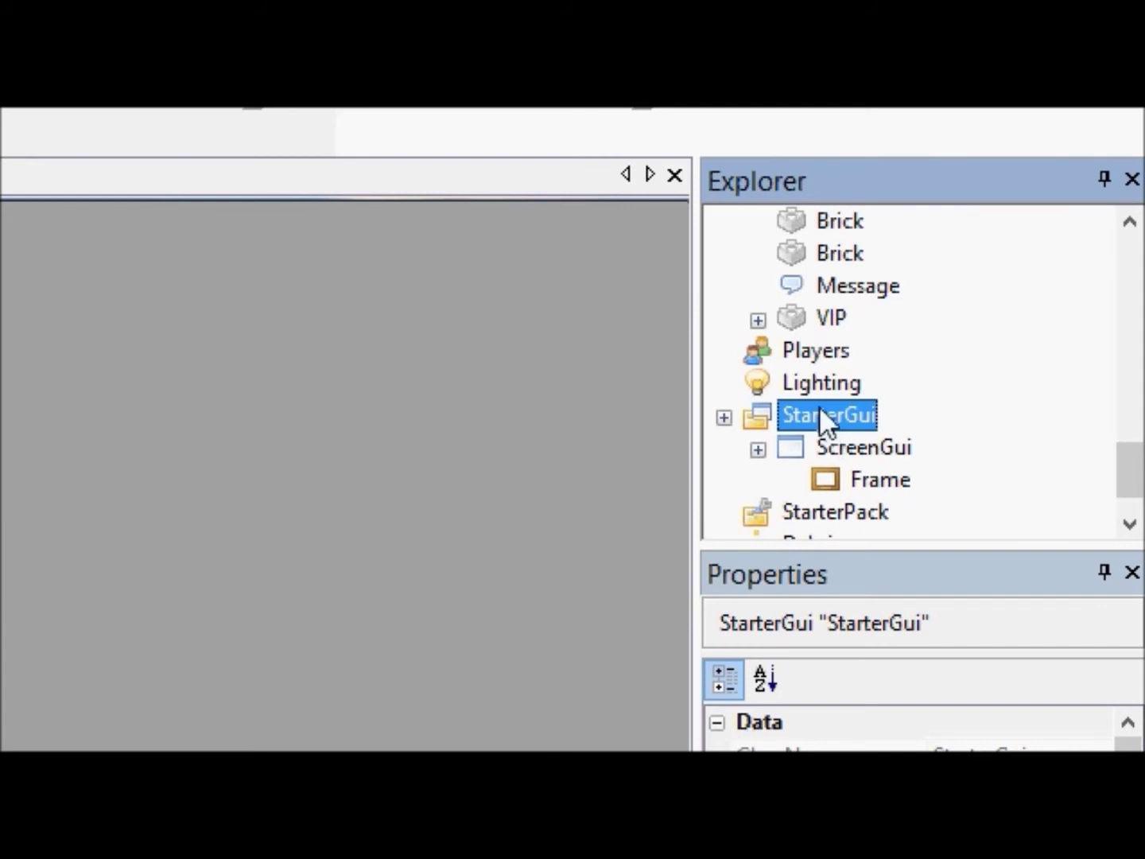
click(806, 356)
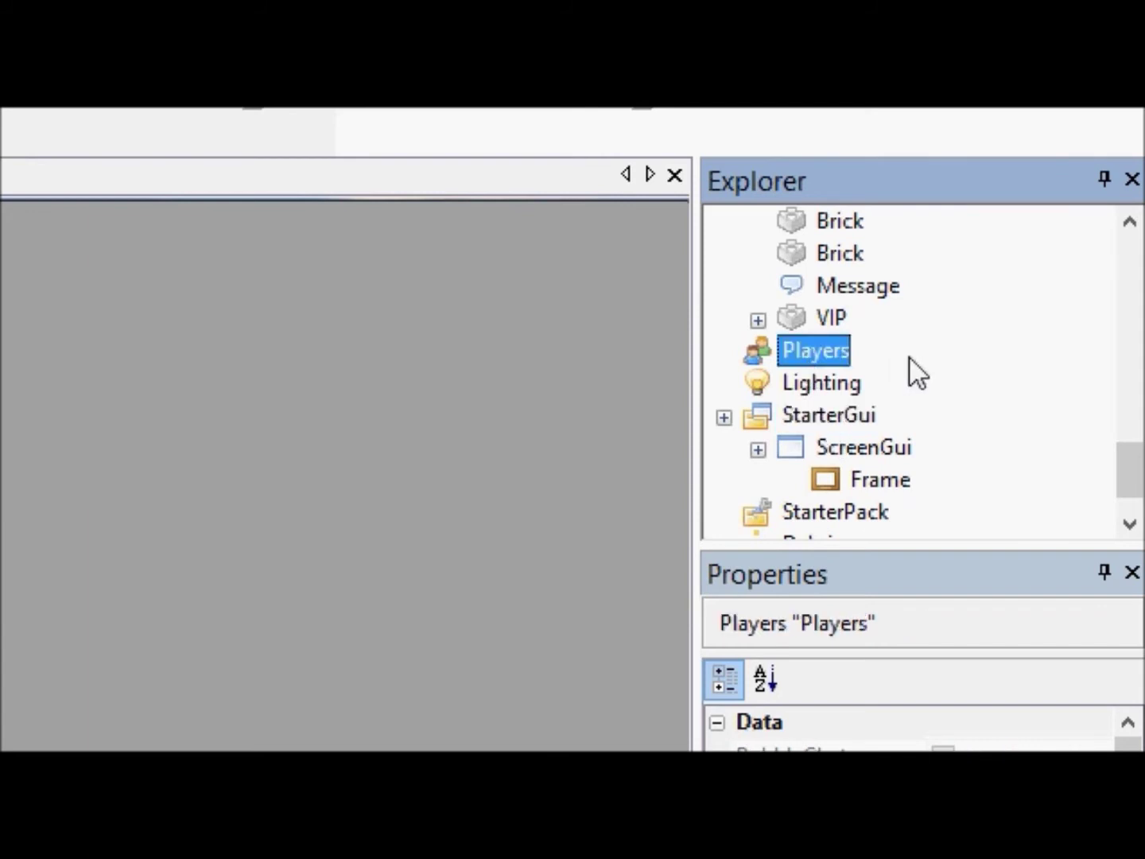
click(922, 380)
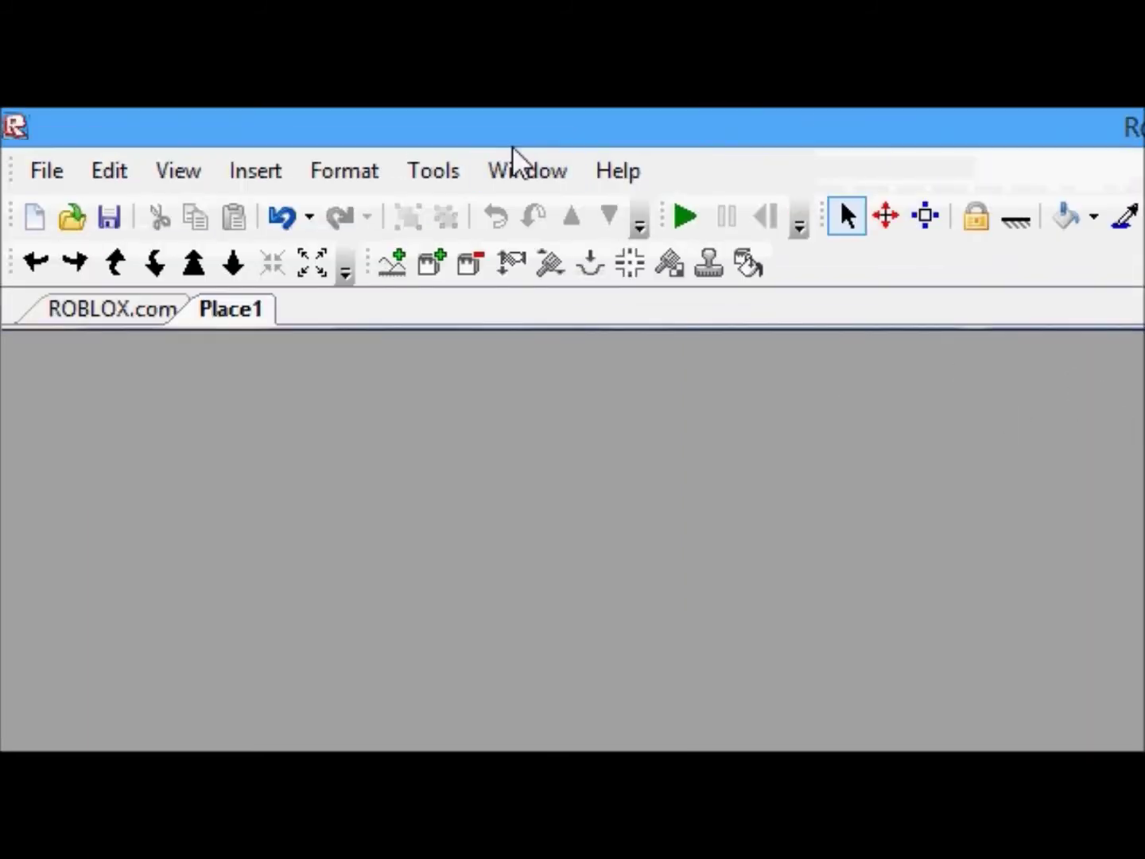
click(436, 170)
mouse_move(633, 301)
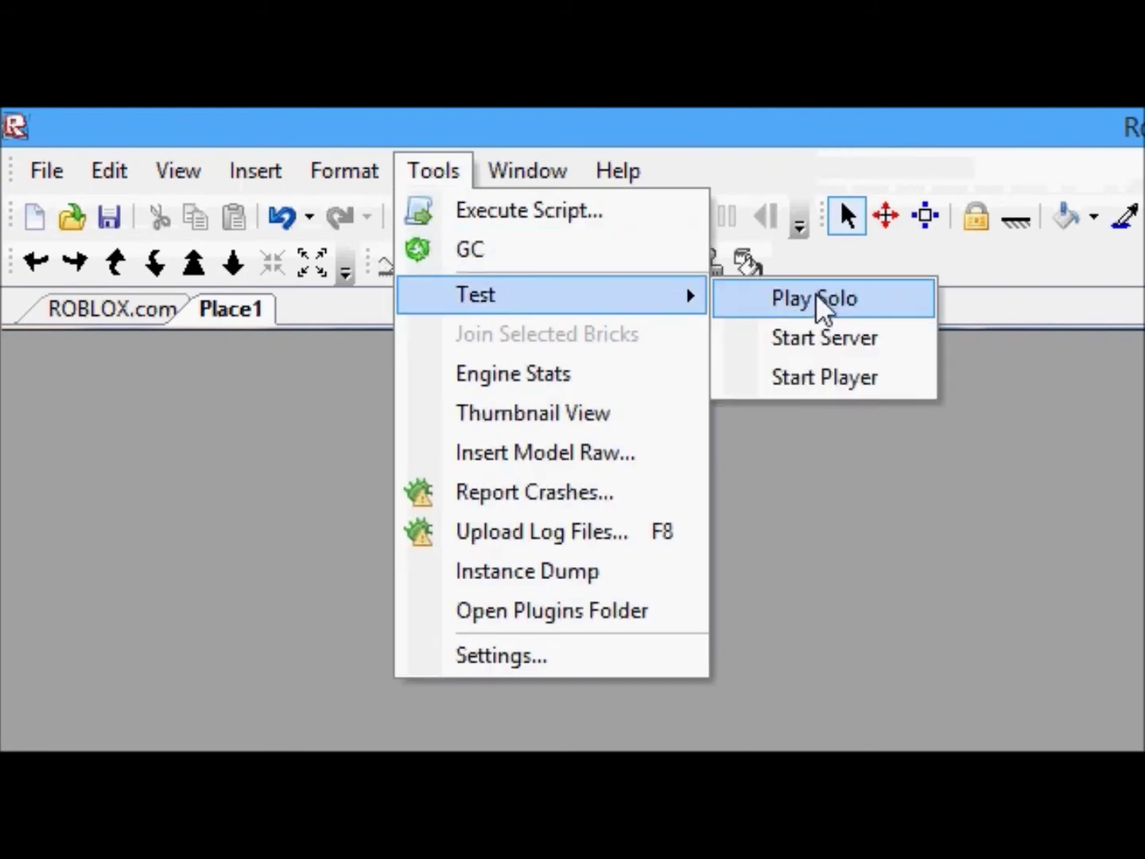
click(831, 299)
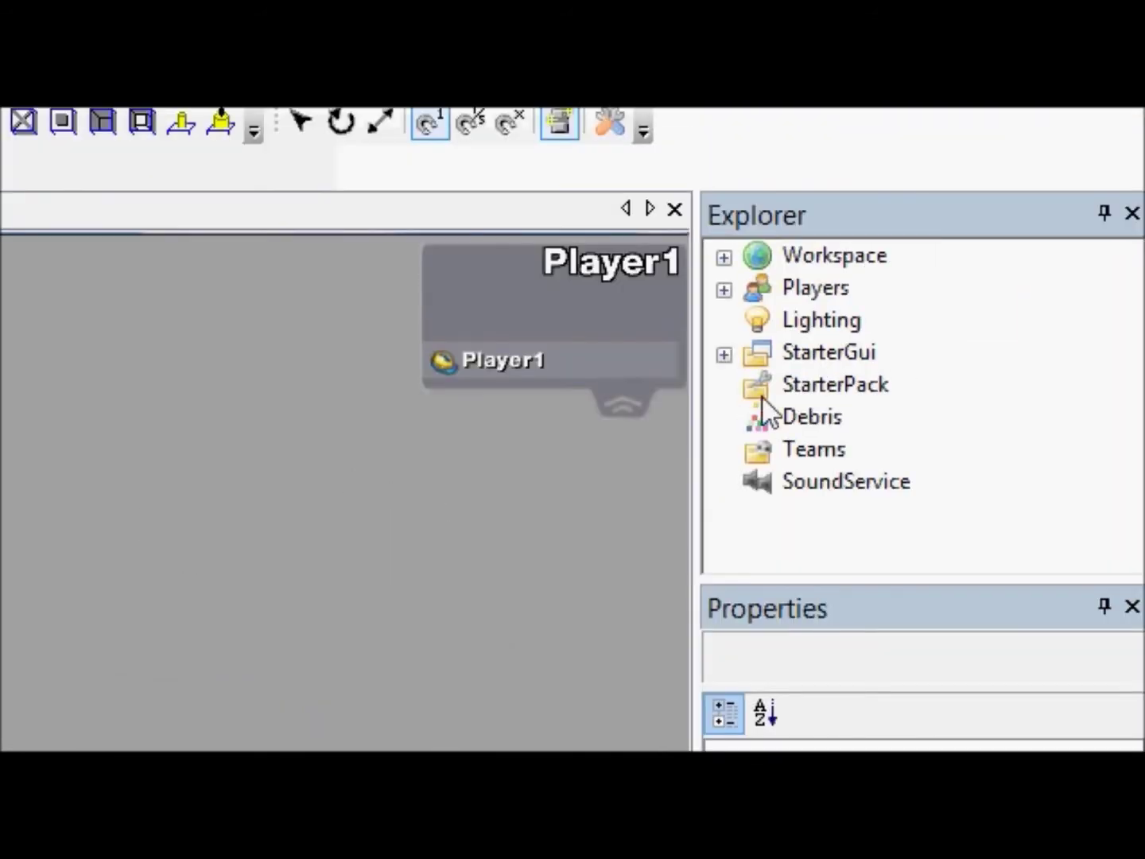
- Inspect the contents of the ScreenGui inside StarterGui in the running test
click(725, 354)
click(776, 386)
click(758, 385)
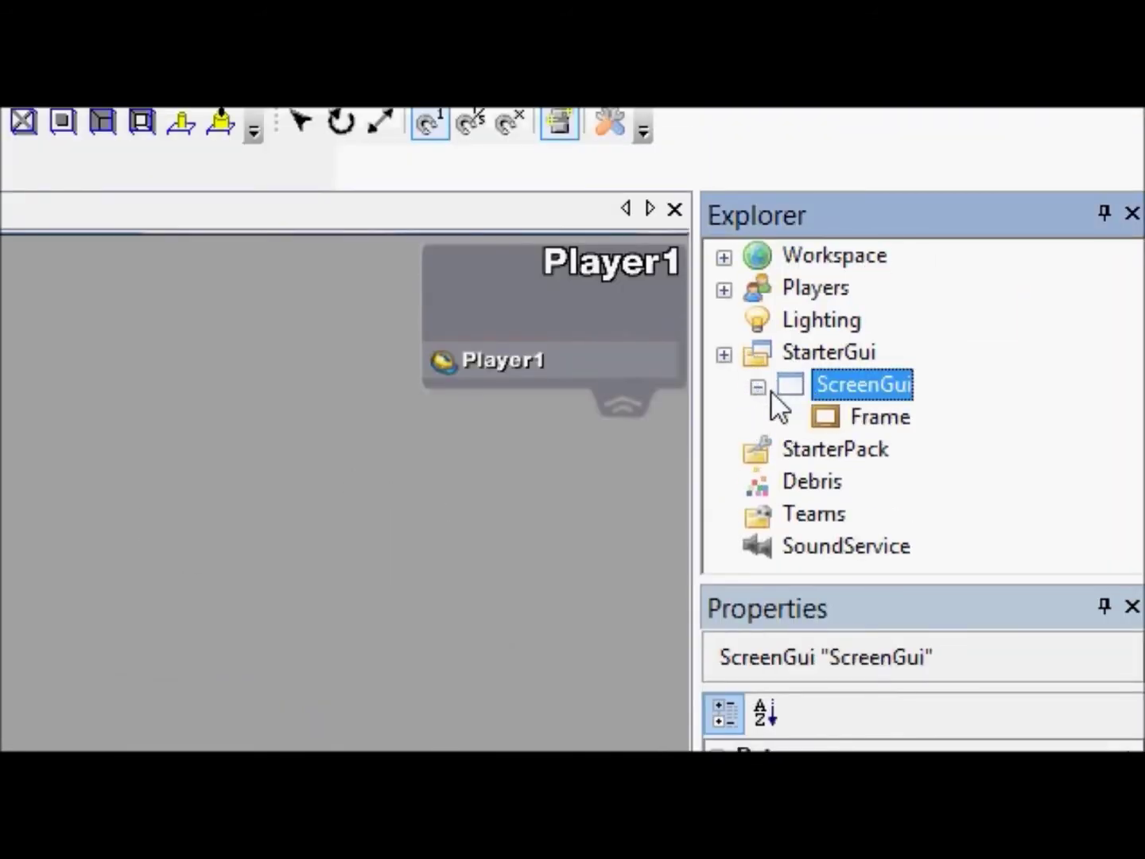
click(757, 385)
- Expand Players, Player1 and PlayerGui down to the Frame inside the player's ScreenGui
click(724, 289)
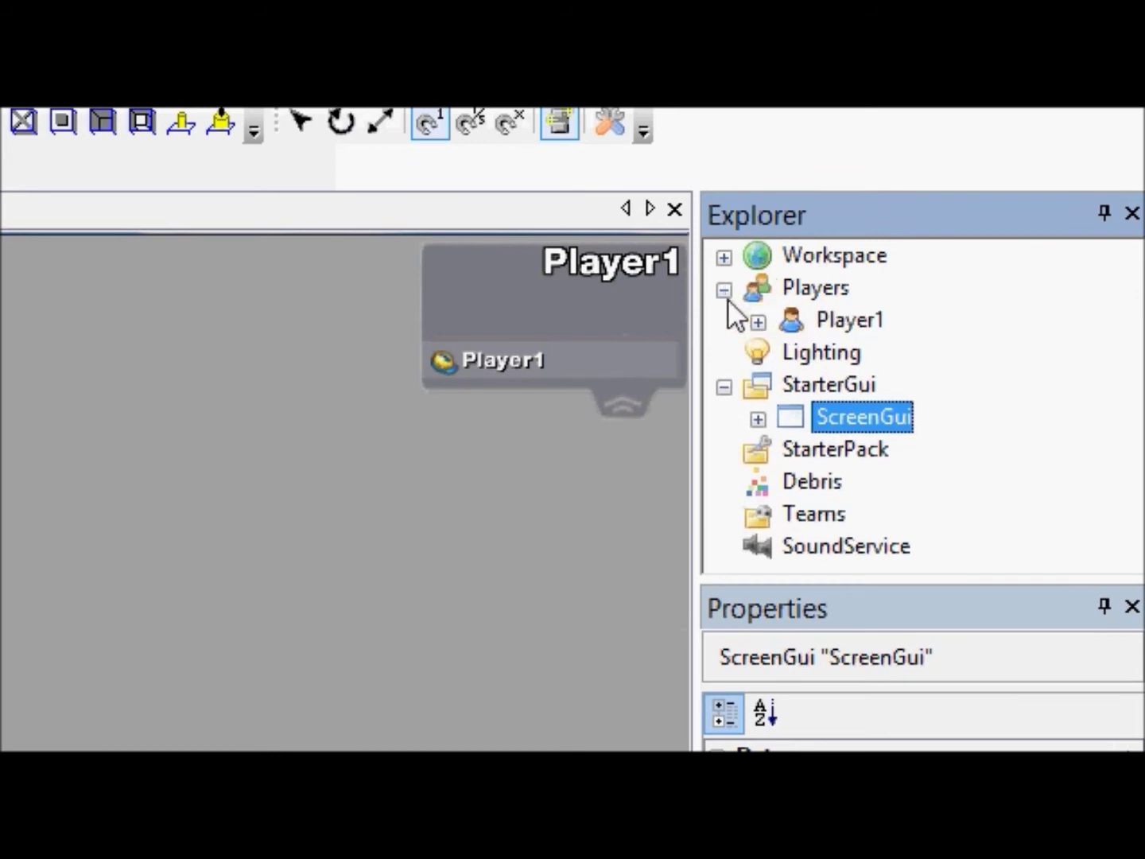
click(757, 322)
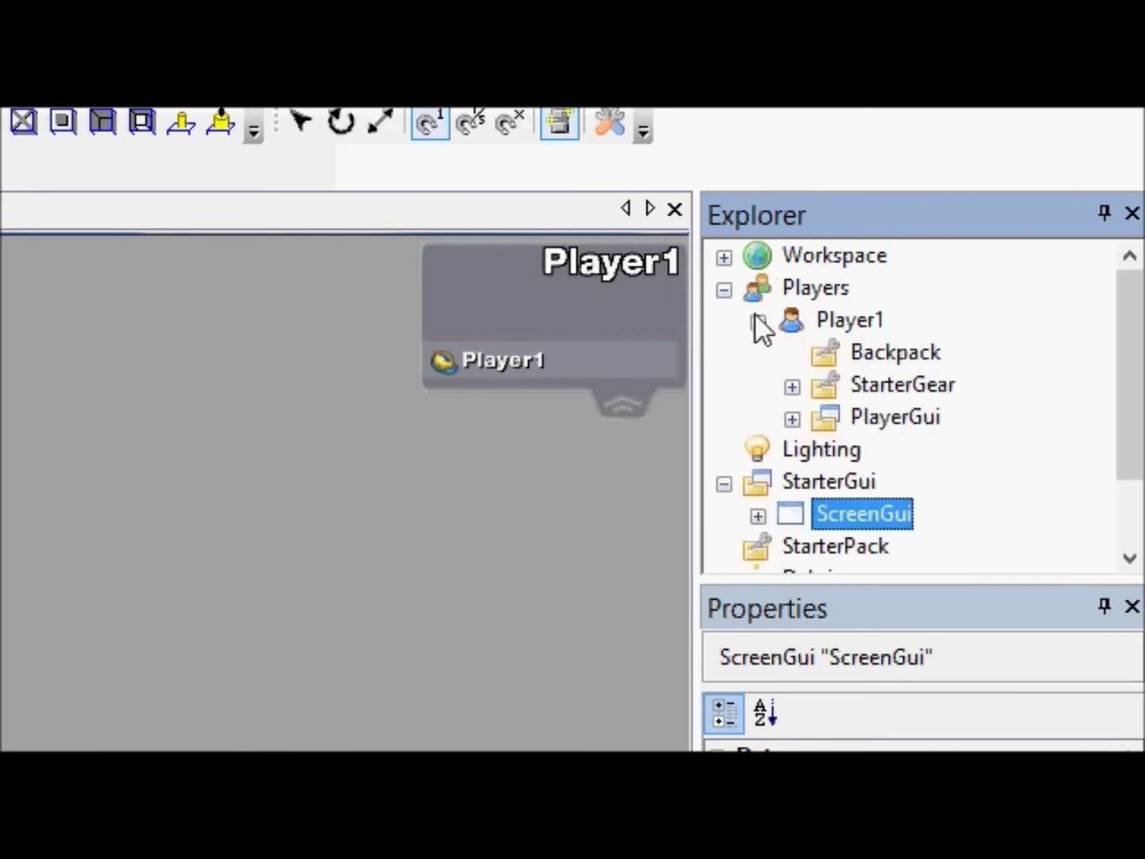
click(810, 419)
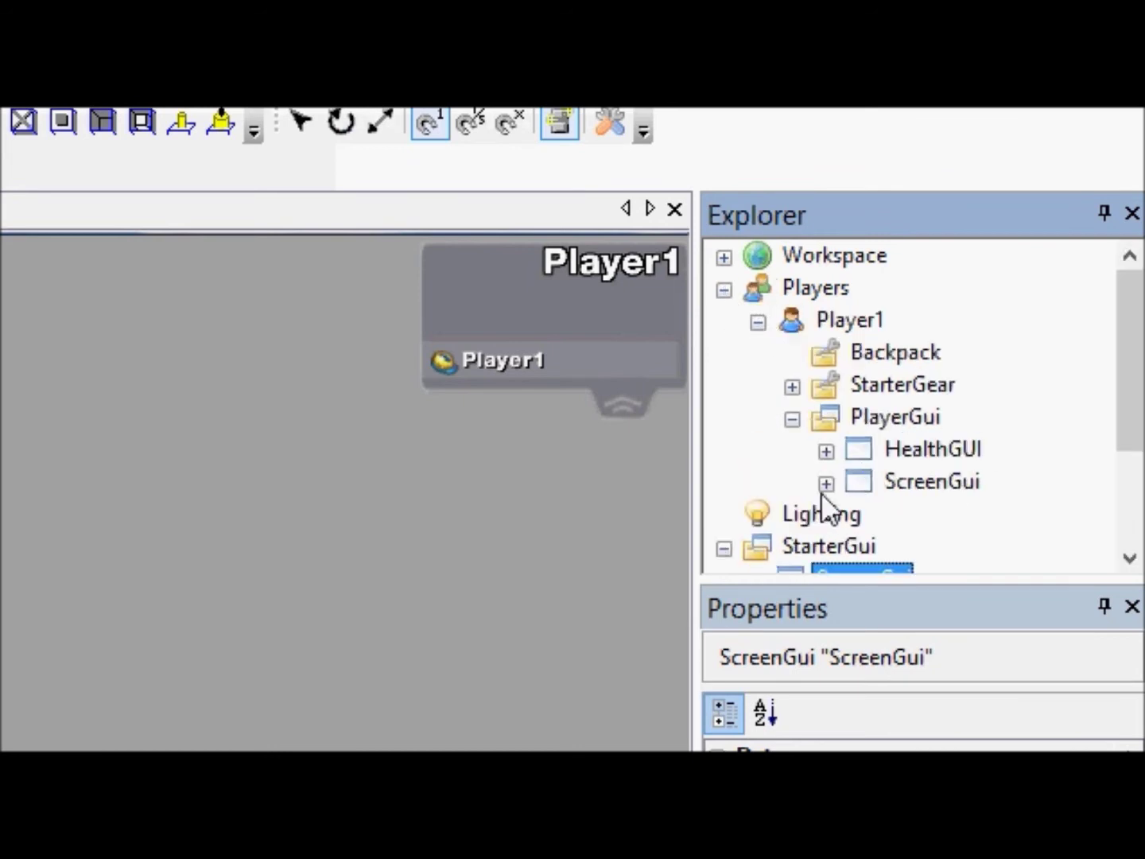
click(849, 485)
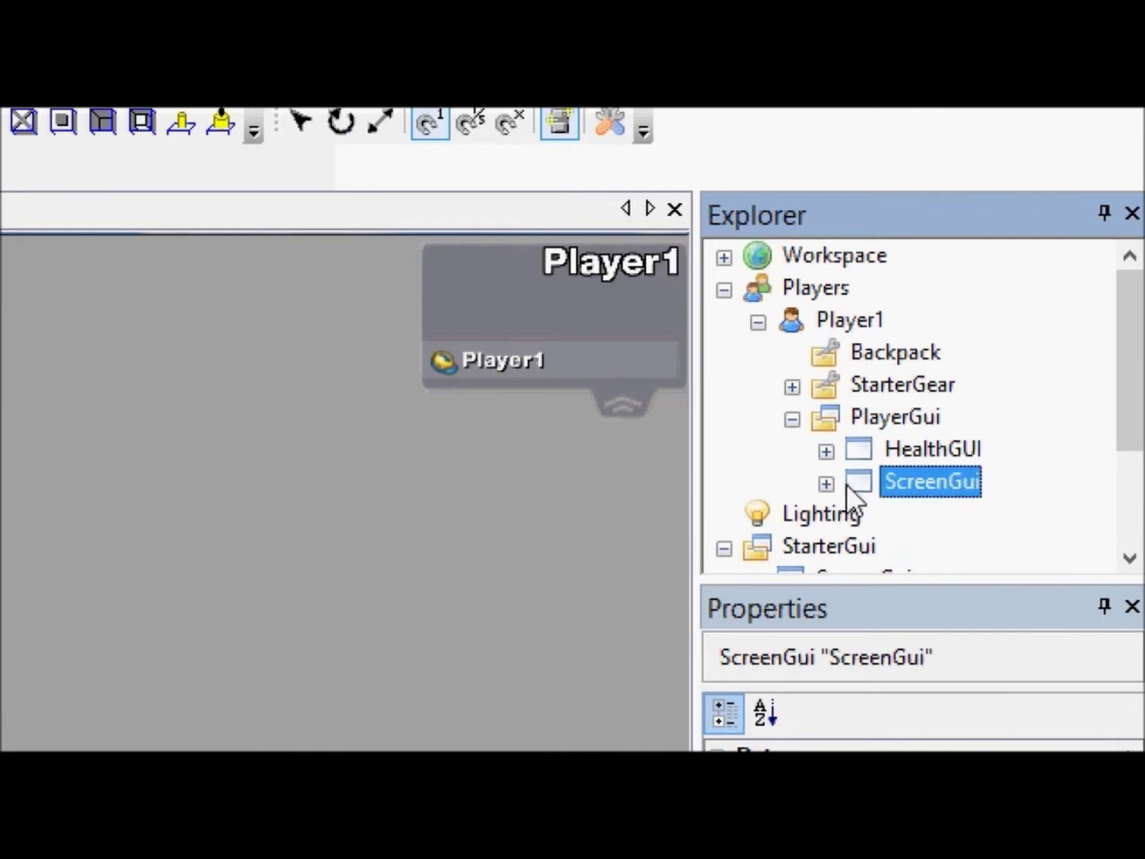
click(826, 483)
click(891, 509)
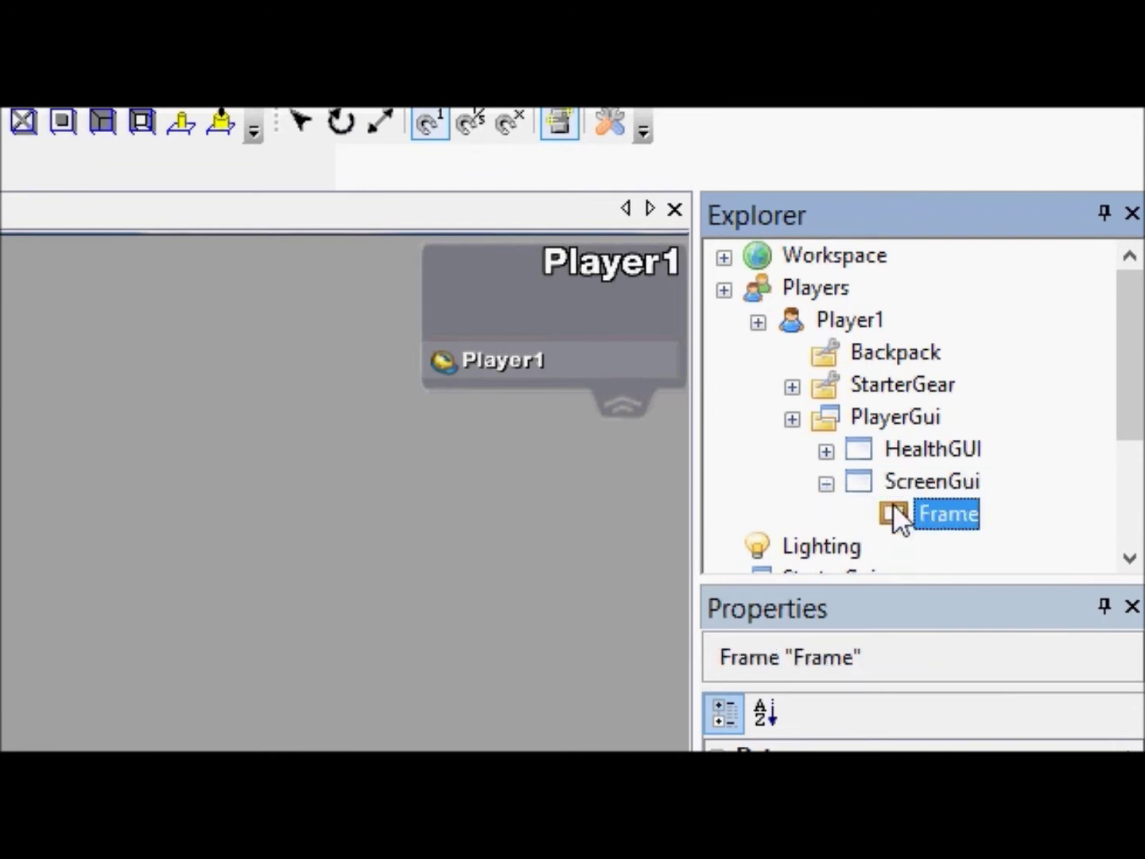
- Examine the HealthGUI, ScreenGui and Frame inside Player1's PlayerGui and compare them with the contents of StarterGui
click(892, 509)
click(944, 450)
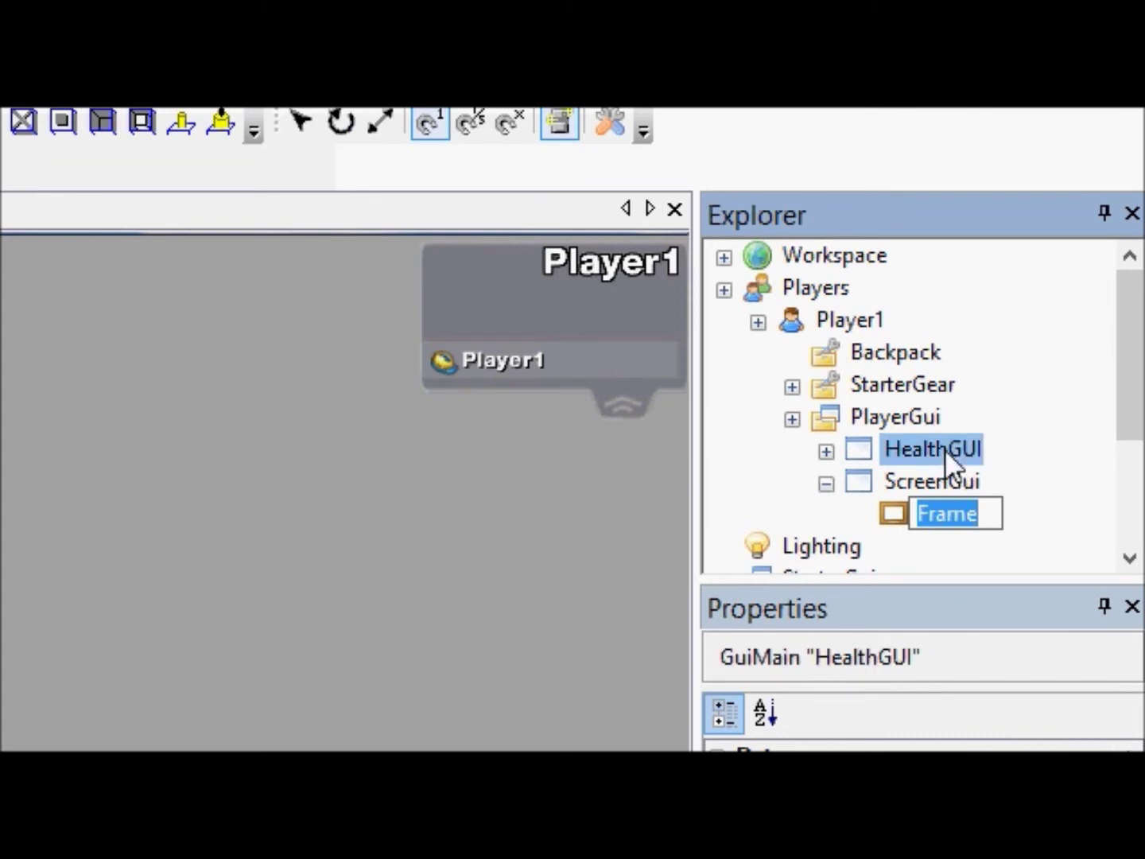
click(974, 482)
drag(933, 483, 774, 434)
click(781, 389)
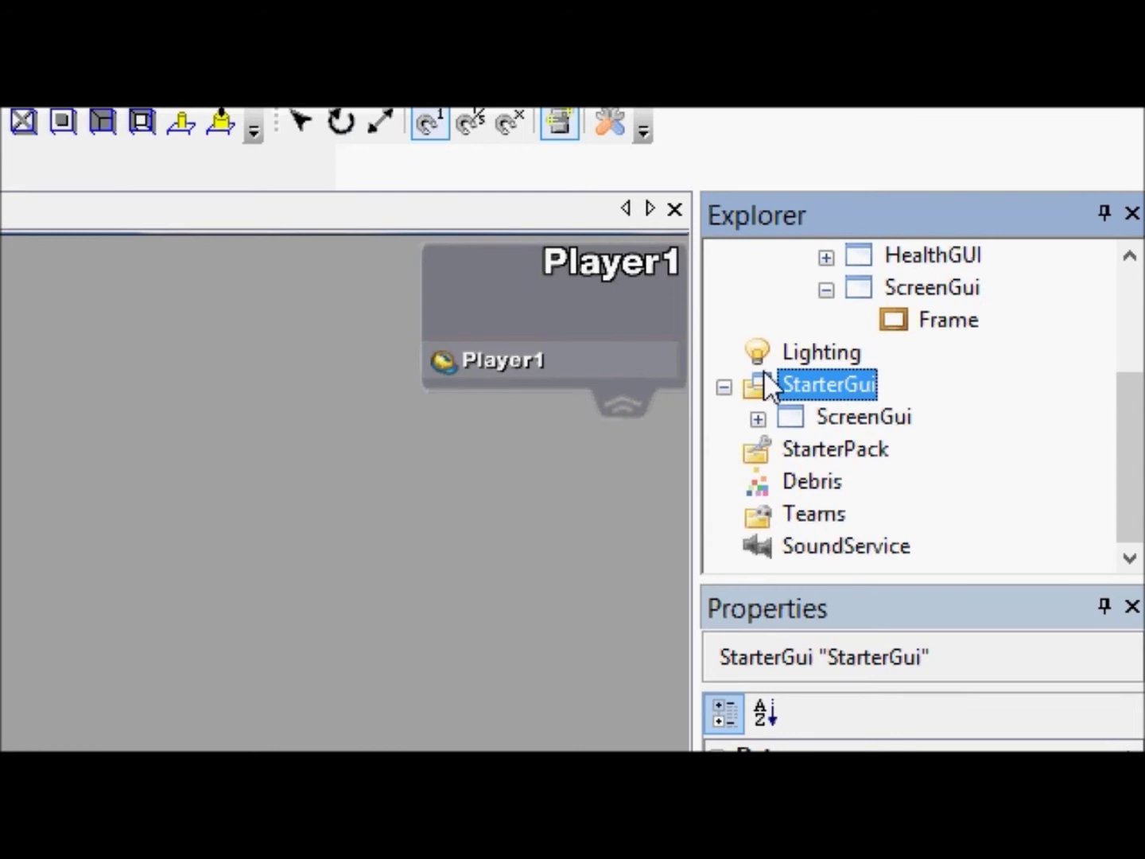
scroll(763, 370, up, 2)
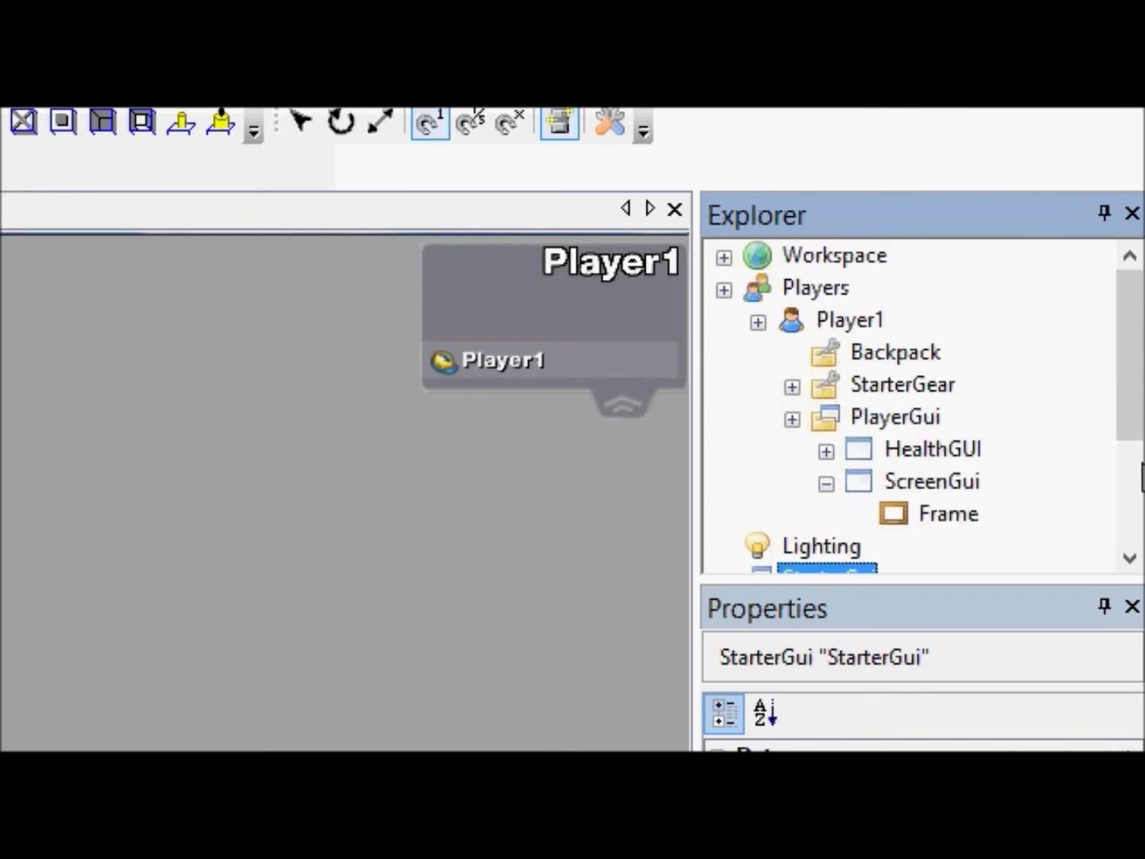
click(896, 452)
click(874, 421)
click(872, 422)
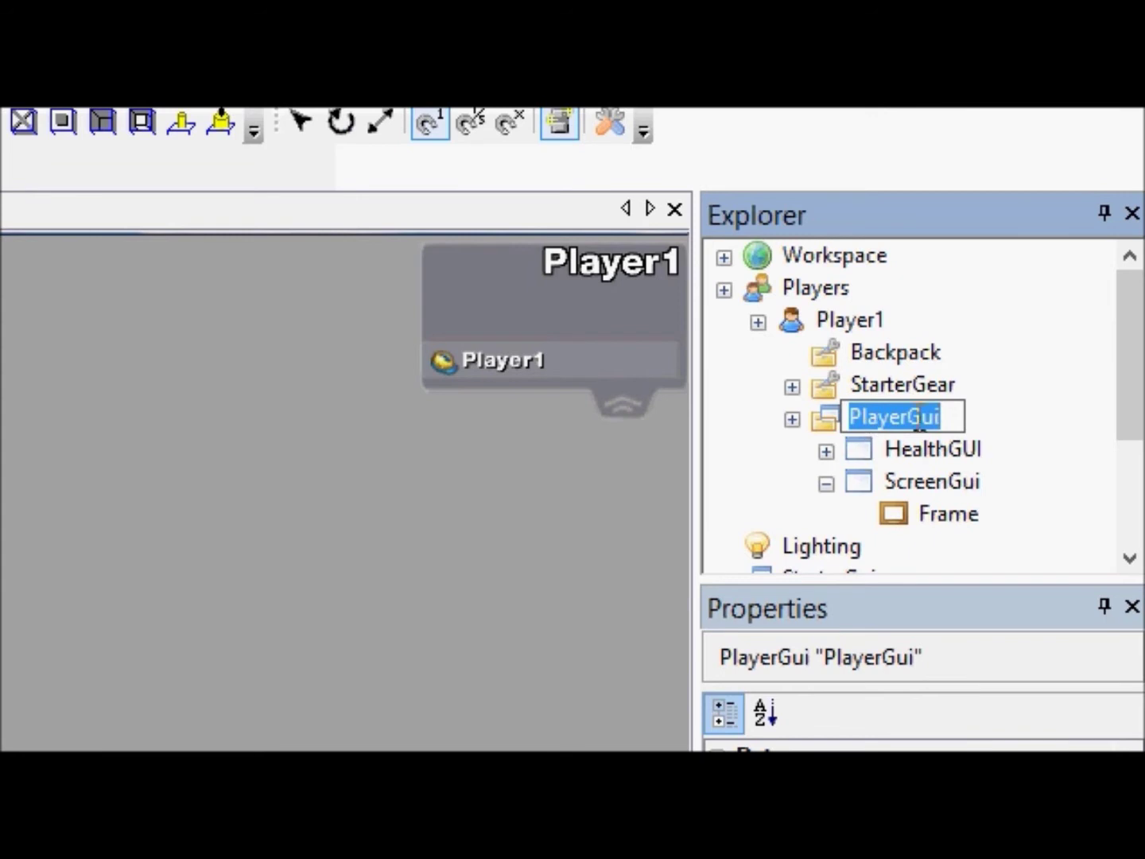
click(990, 393)
click(918, 385)
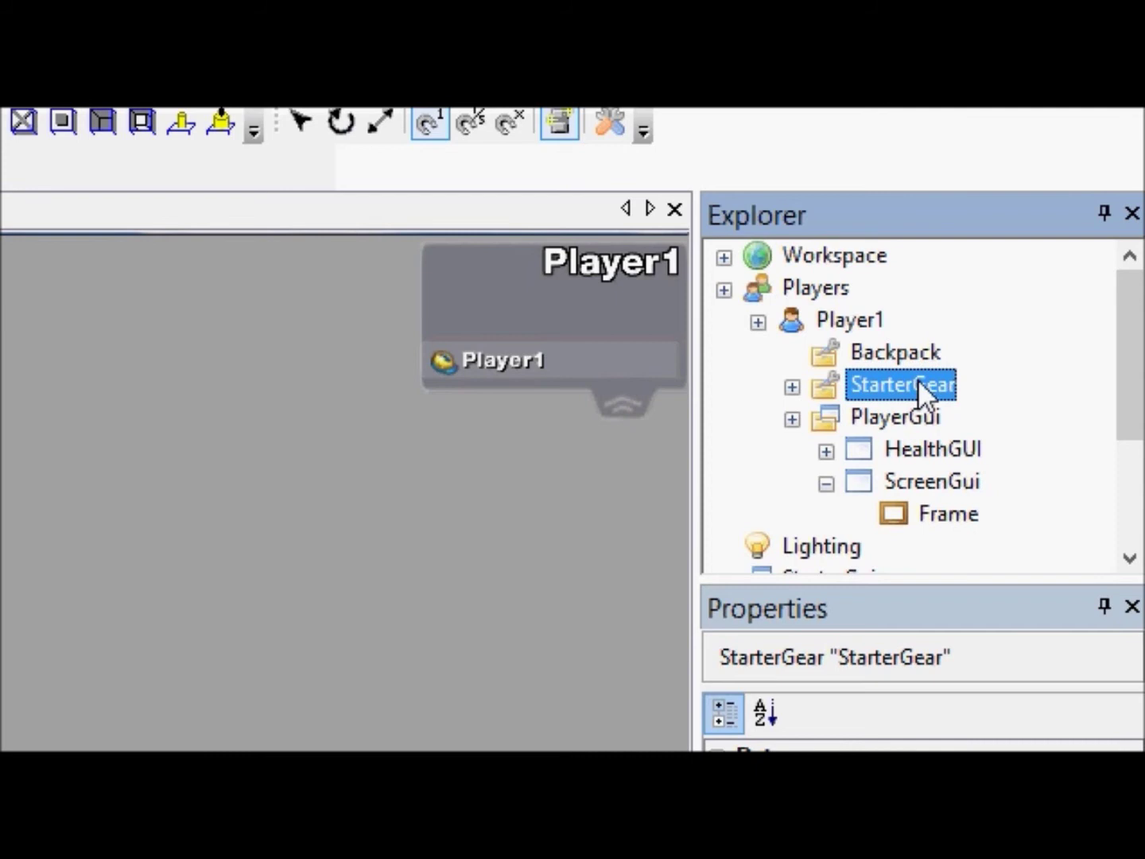
click(891, 445)
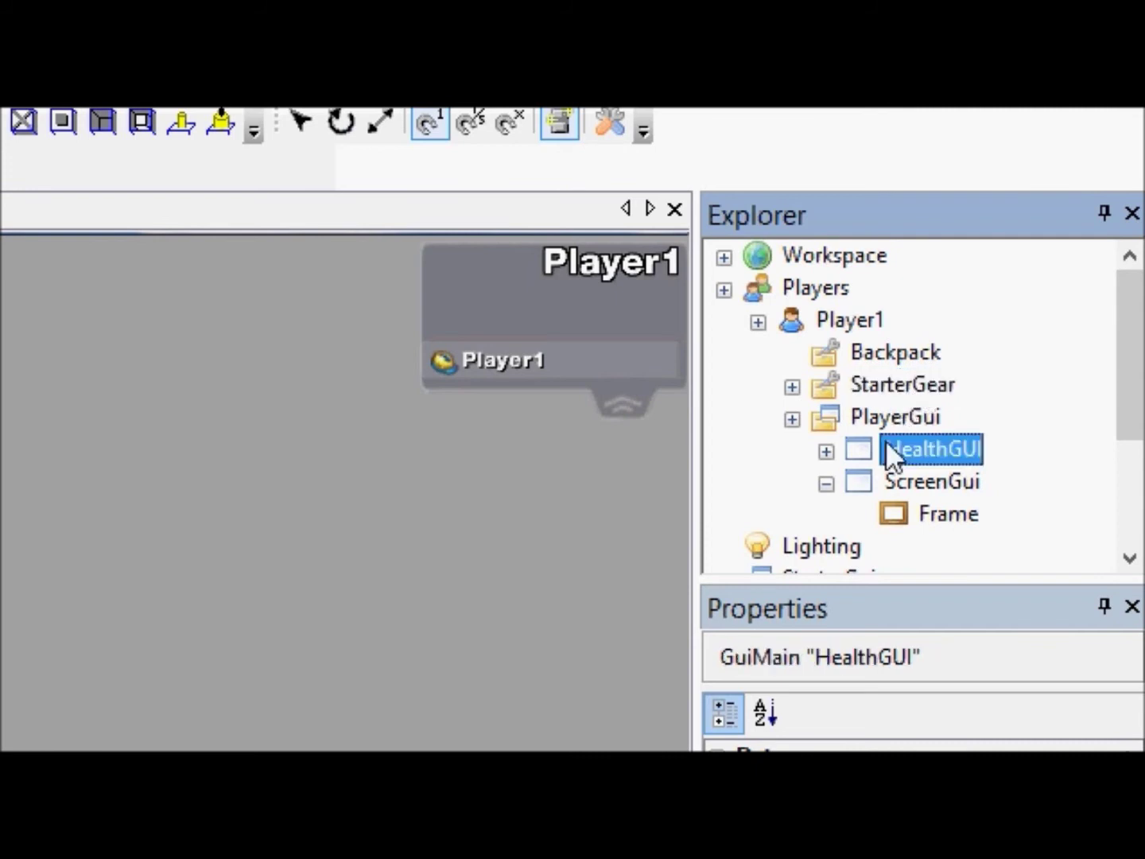
click(905, 482)
click(921, 513)
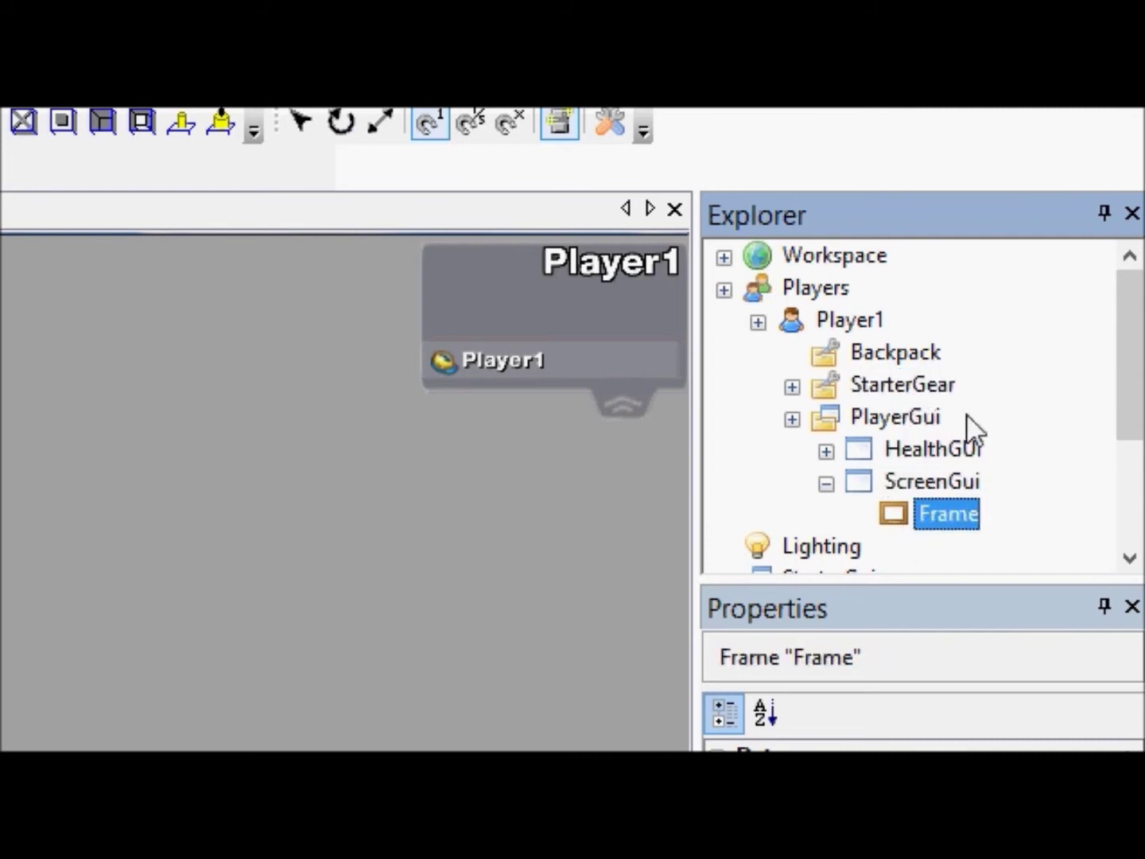
- Expand StarterGui's ScreenGui and examine the properties of its Frame and of the ScreenGui itself
scroll(946, 449, down, 2)
click(757, 419)
click(825, 450)
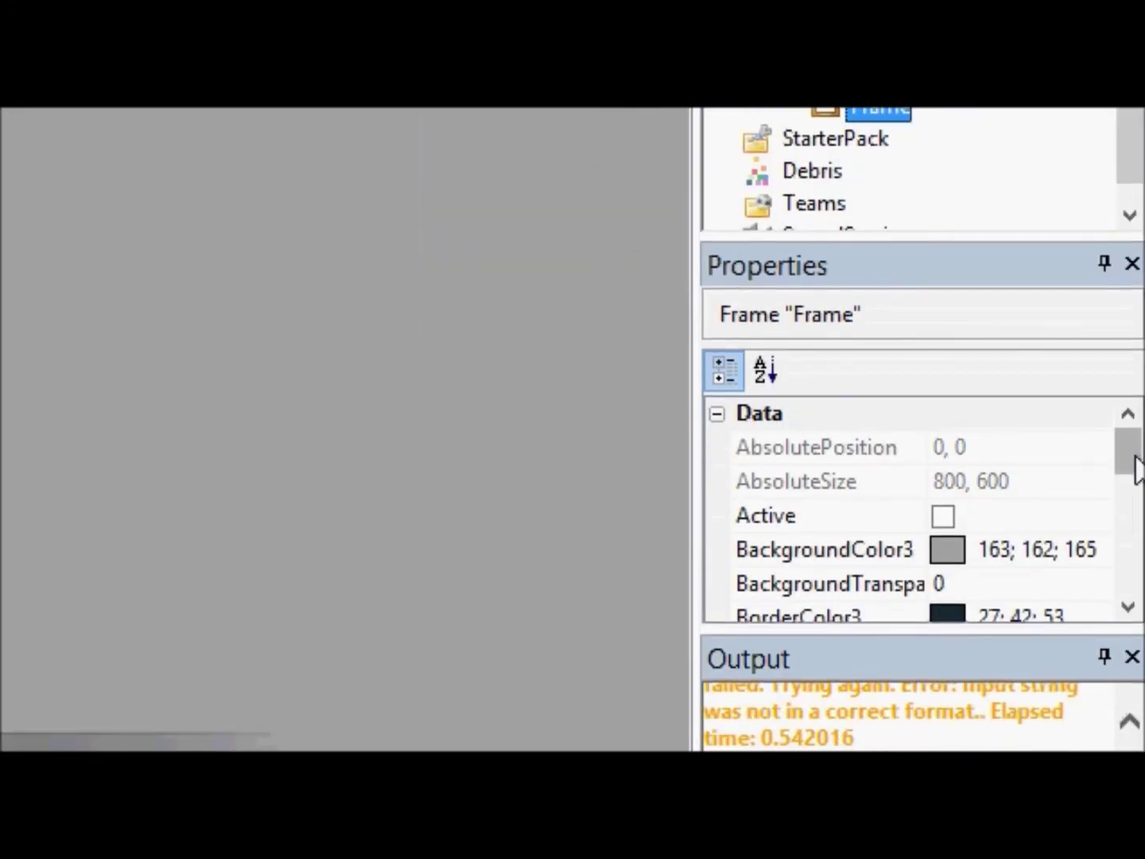
drag(1133, 459, 1129, 462)
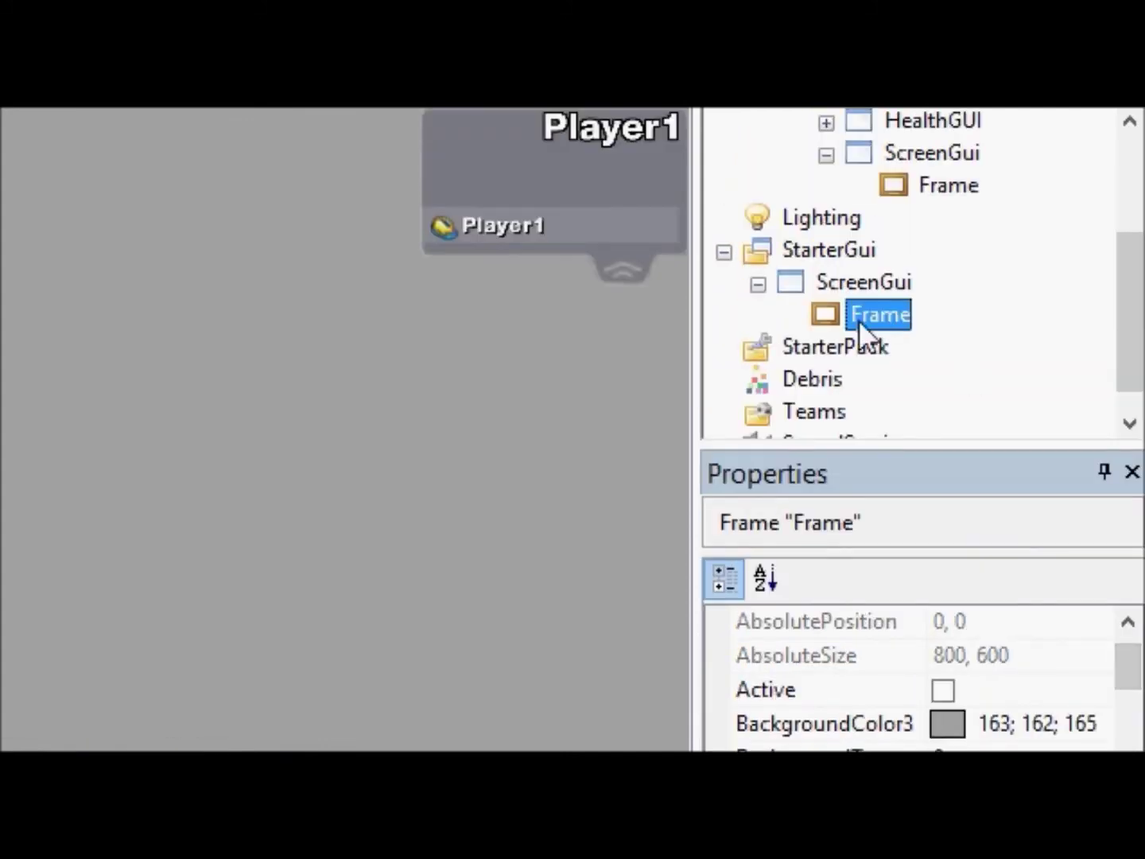
click(856, 283)
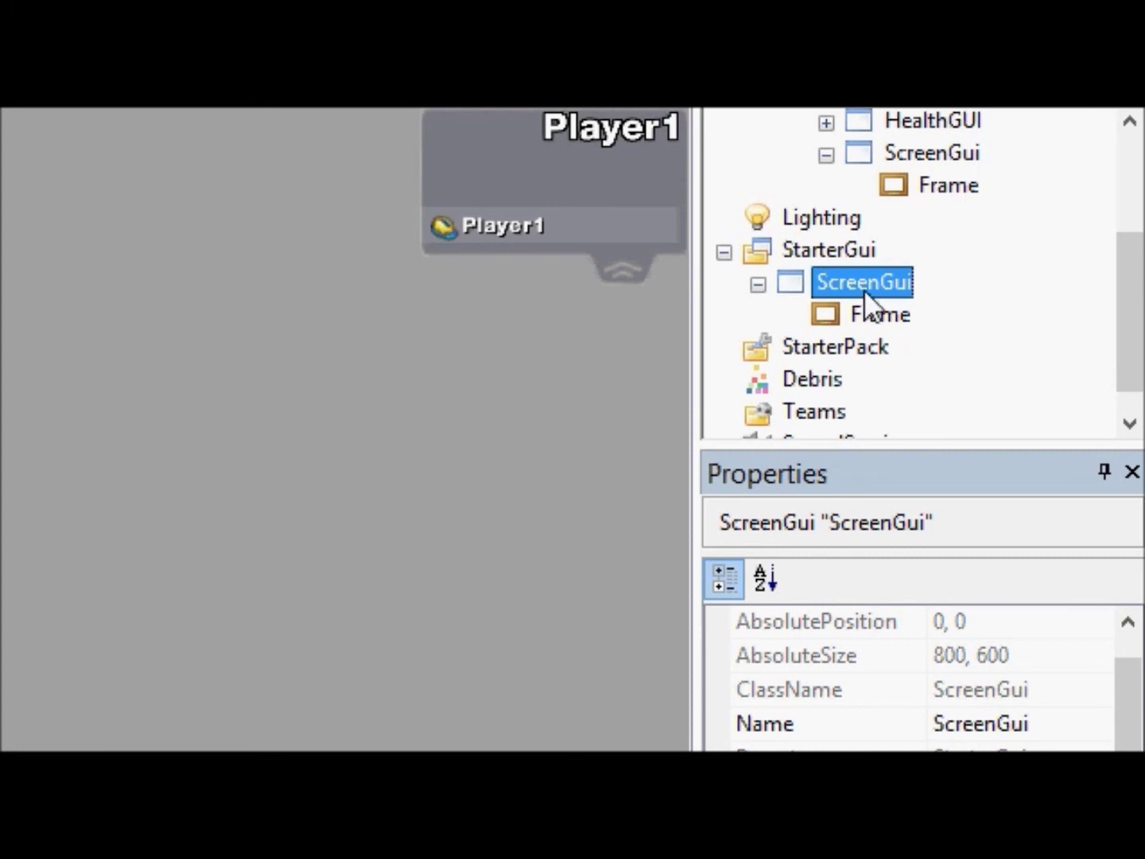
- Check the Frame inside StarterGui's ScreenGui and close the solo test window to return to the place being edited
click(889, 312)
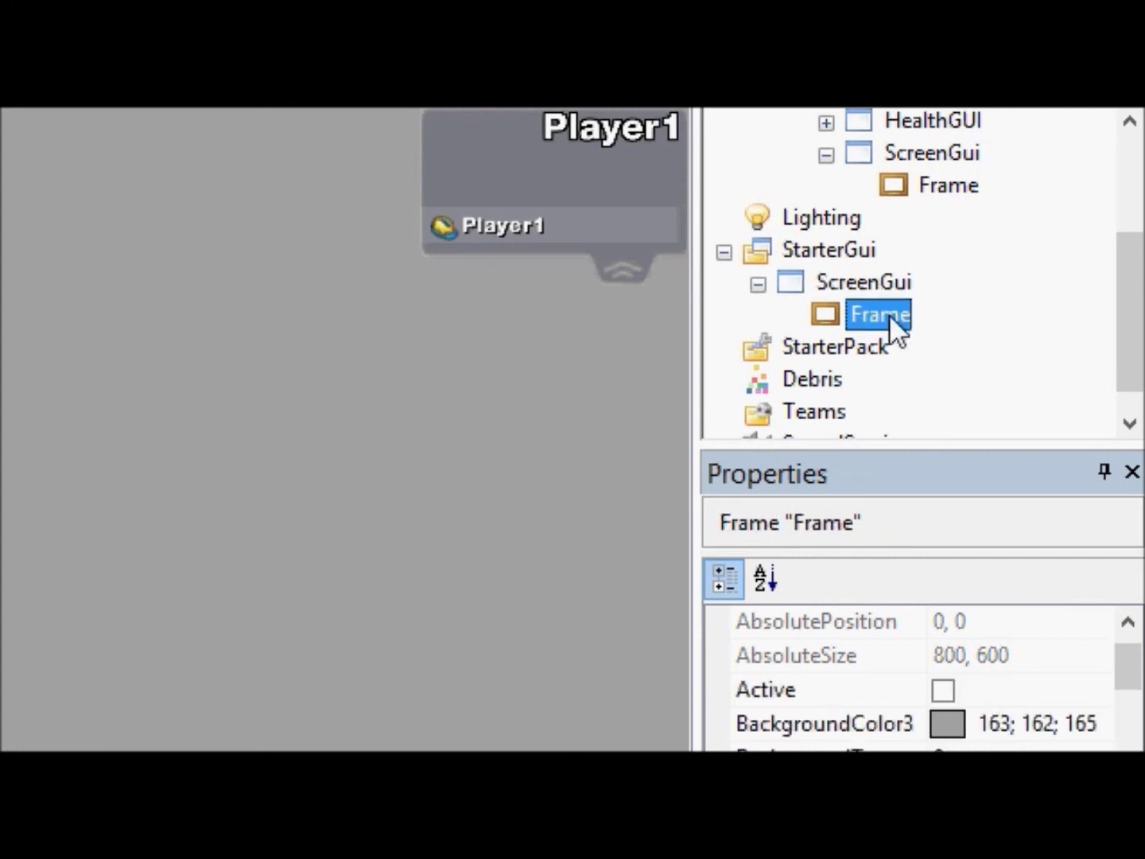
drag(888, 314, 966, 306)
scroll(957, 326, up, 2)
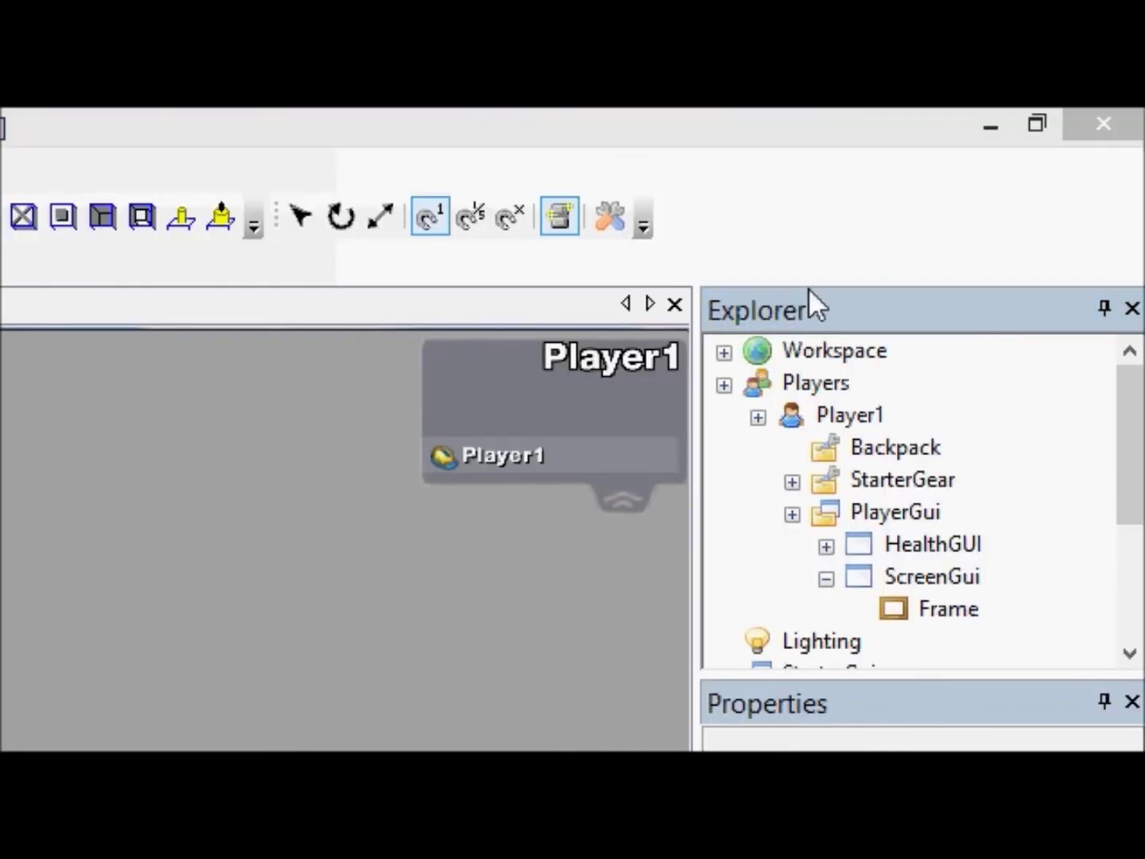
click(1106, 127)
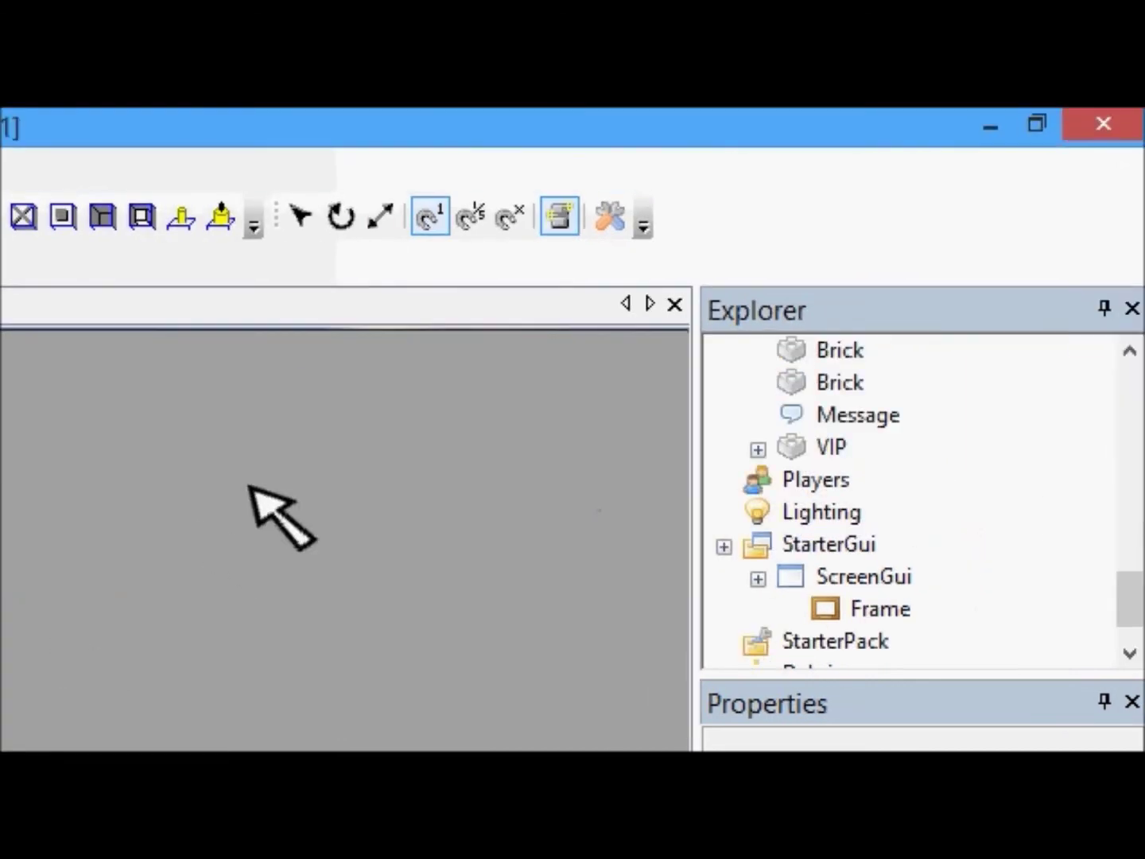
- Move the Frame out of the ScreenGui directly under StarterGui, and put it back inside the ScreenGui
drag(906, 451, 790, 397)
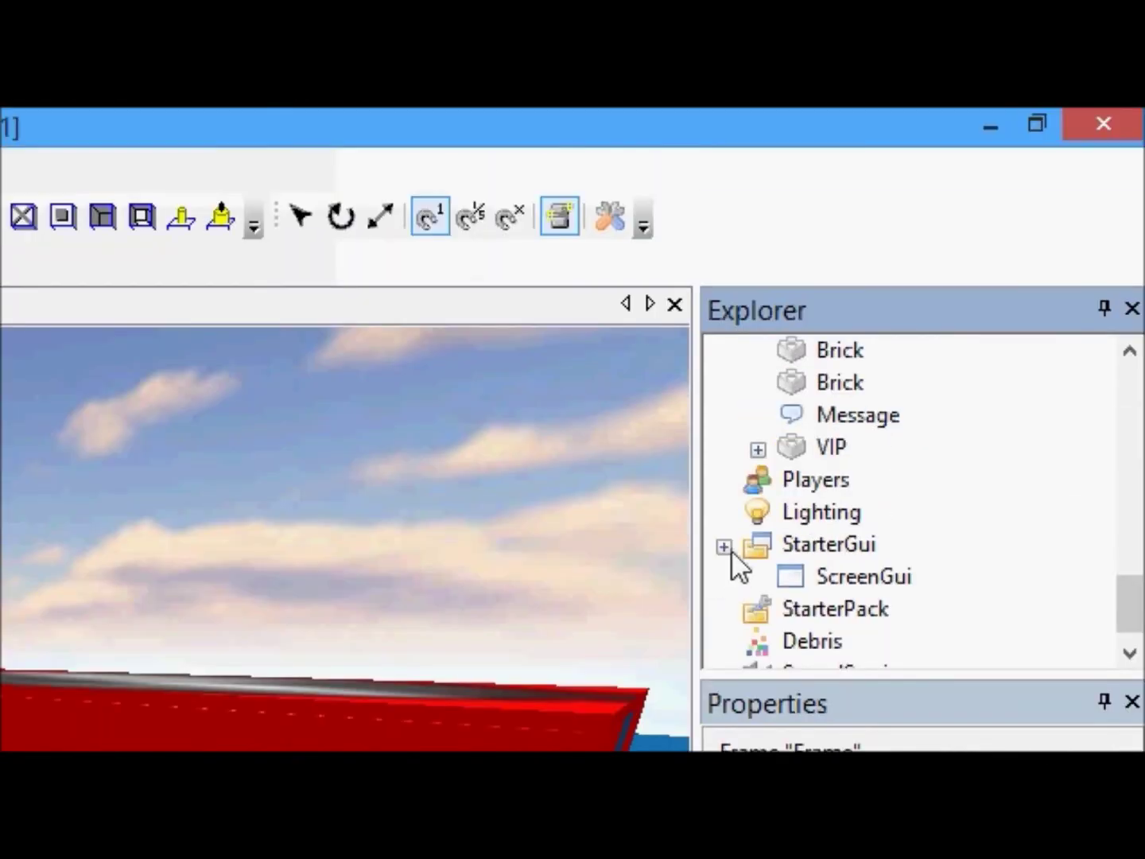
click(724, 547)
drag(803, 609, 819, 579)
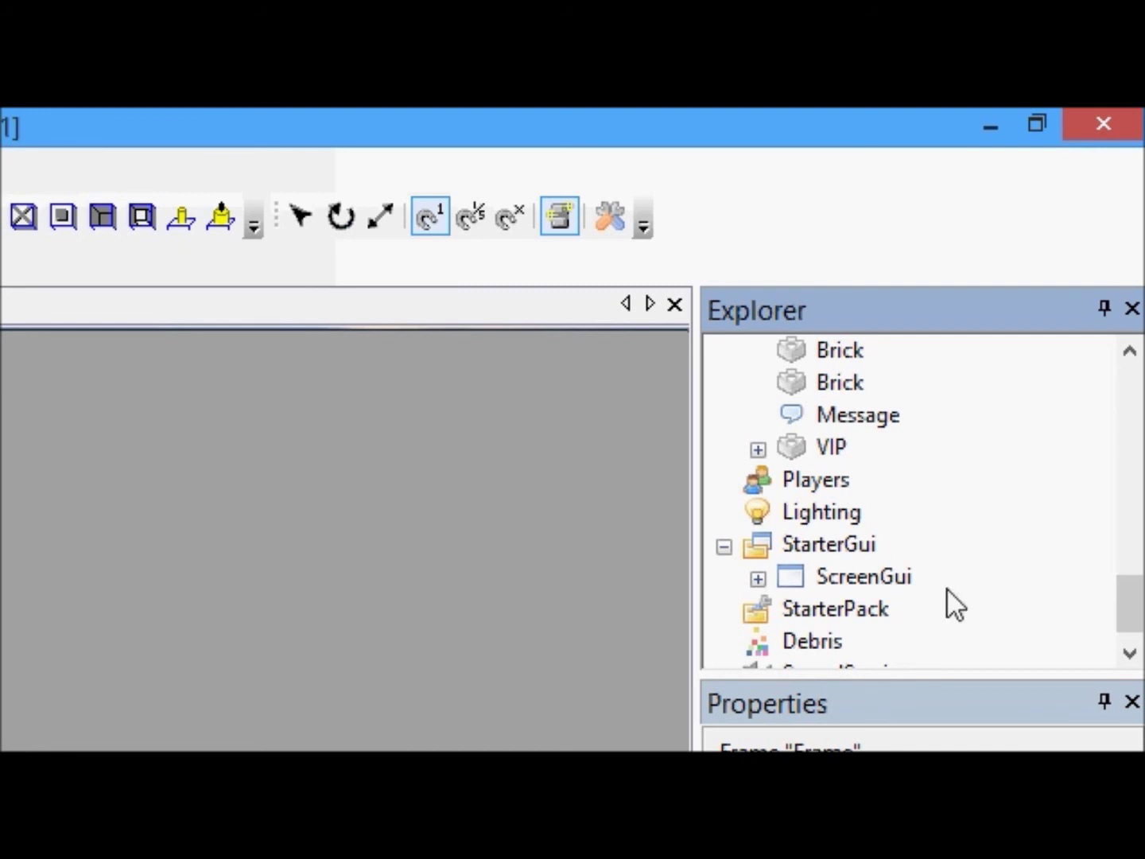
- Expand the ScreenGui in StarterGui and rename it as Gui
click(756, 578)
click(804, 574)
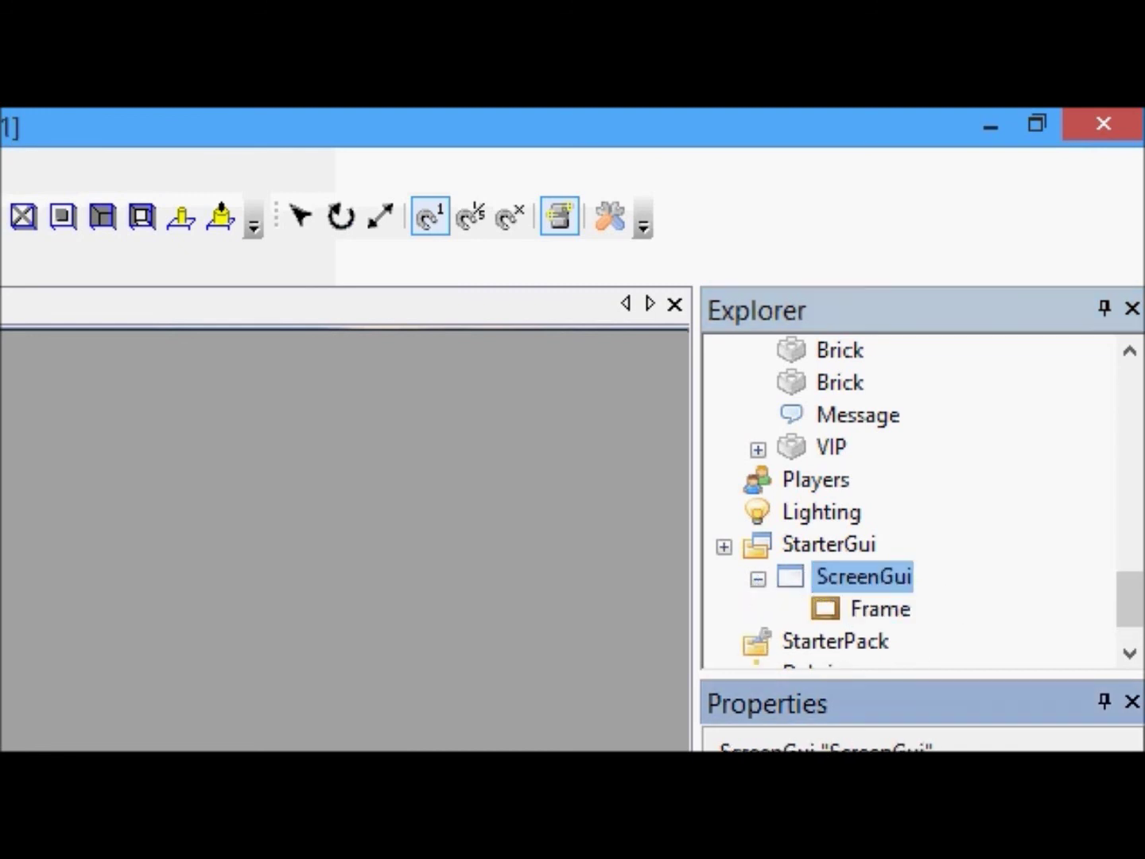
text(Gui)
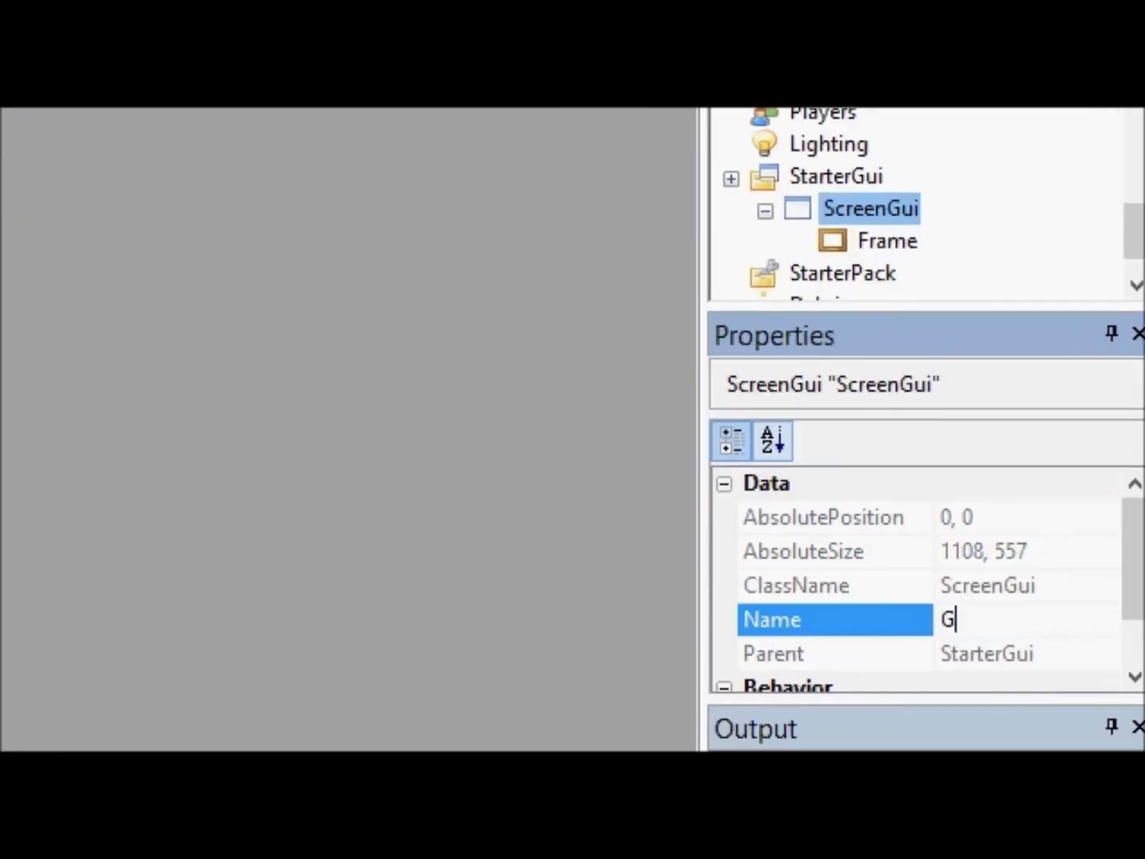
key(BackSpace)
key(BackSpace)
key(BackSpace)
text(Gui)
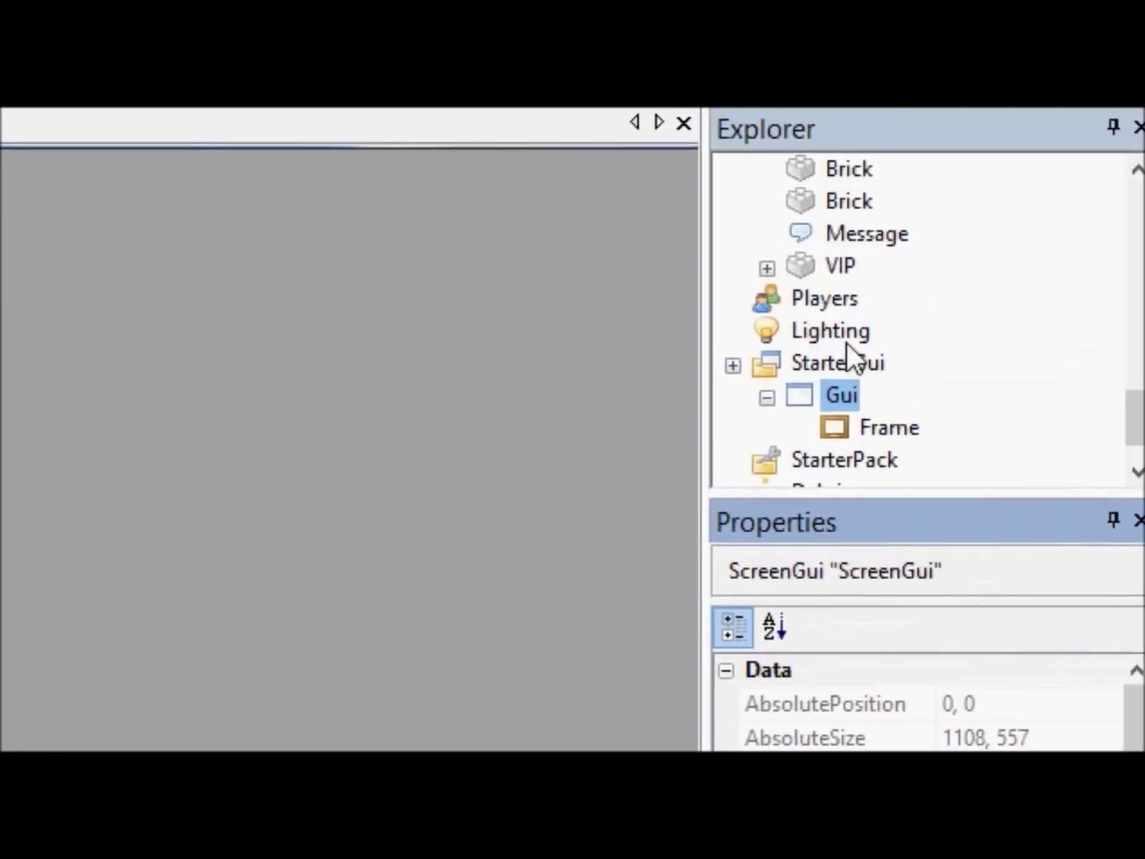
- Examine the hierarchy from the Frame up through its parent Gui to StarterGui
click(862, 434)
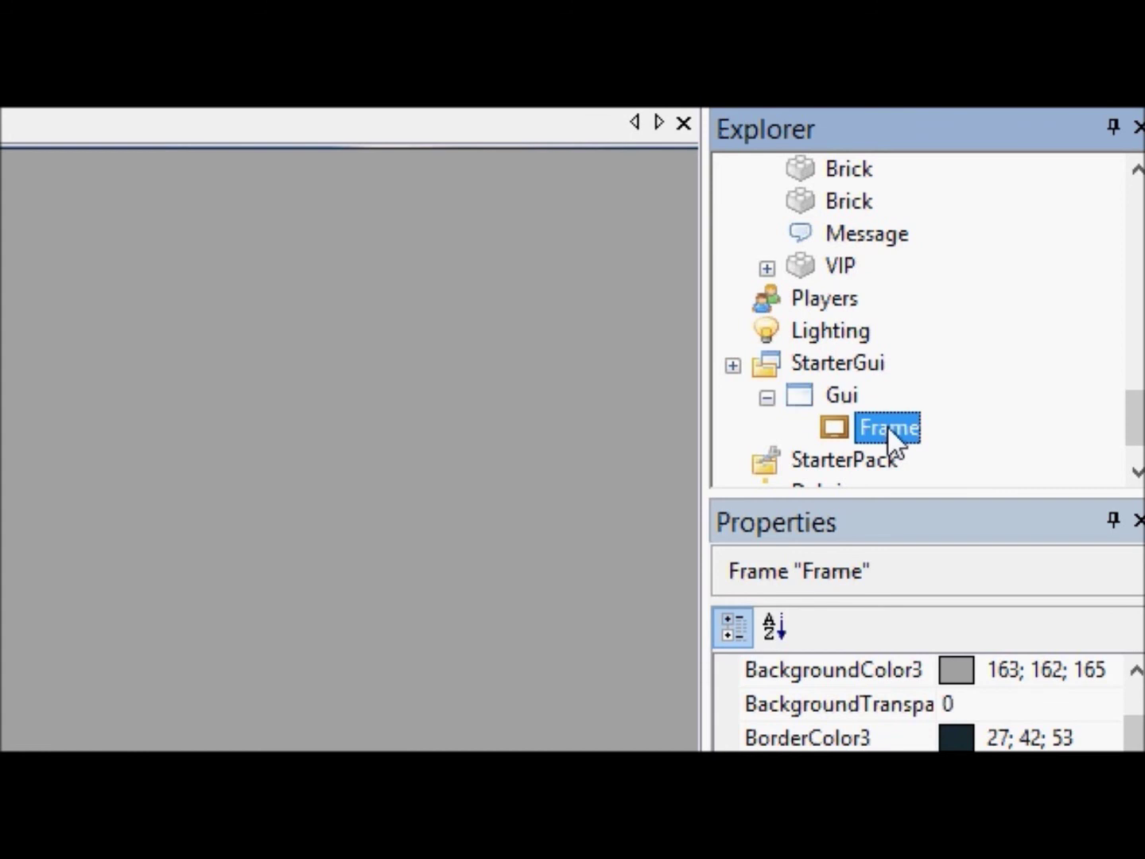
click(832, 389)
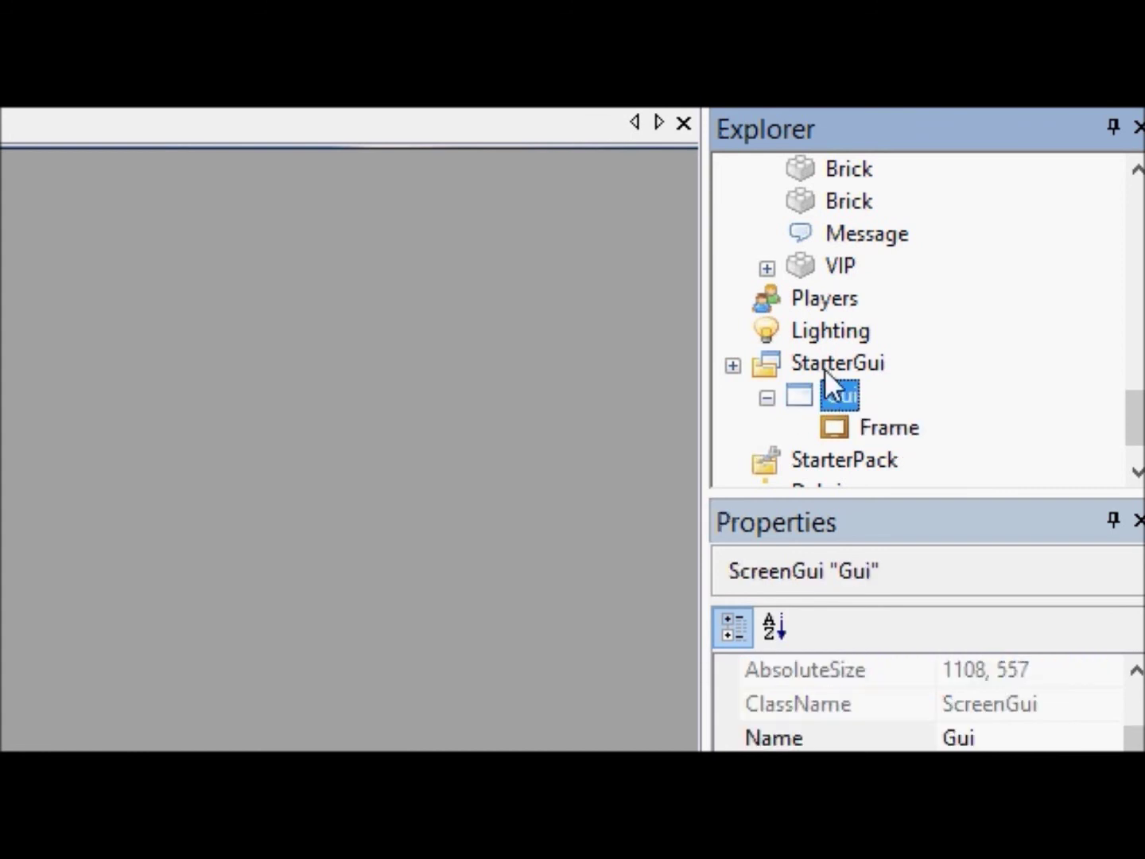
click(824, 368)
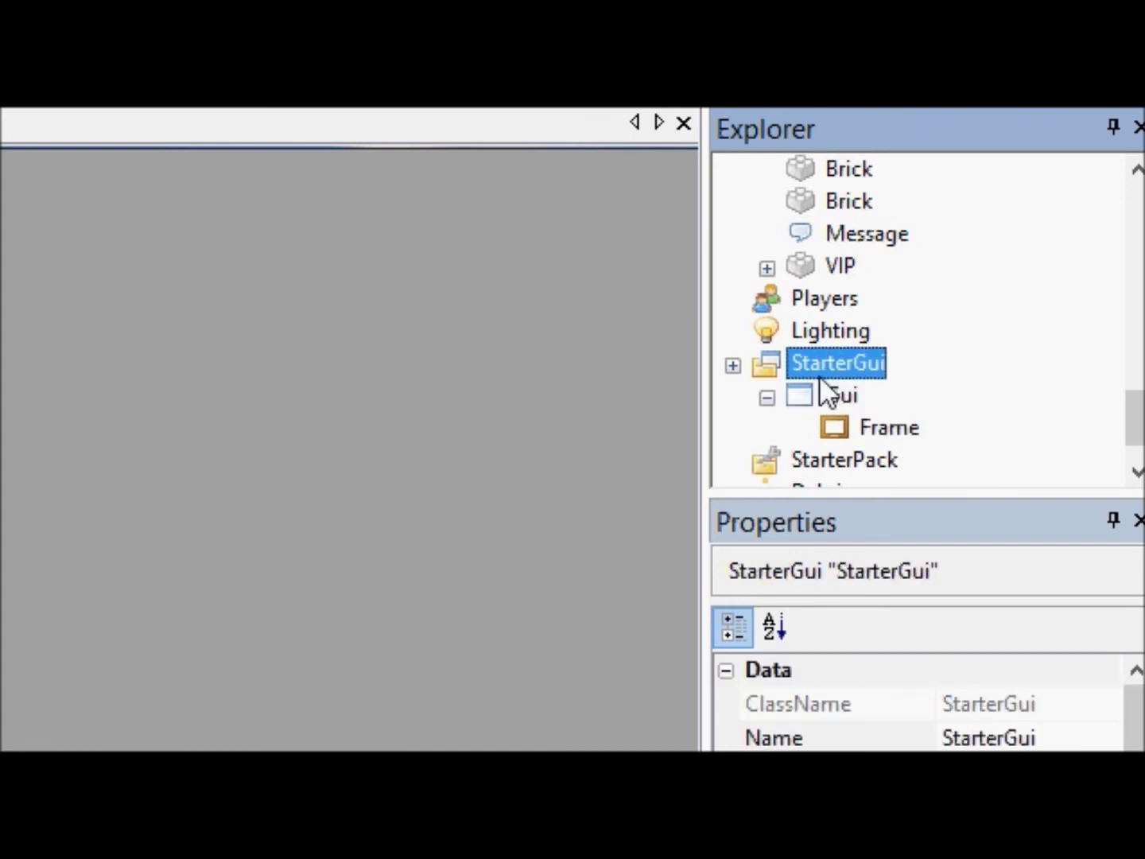